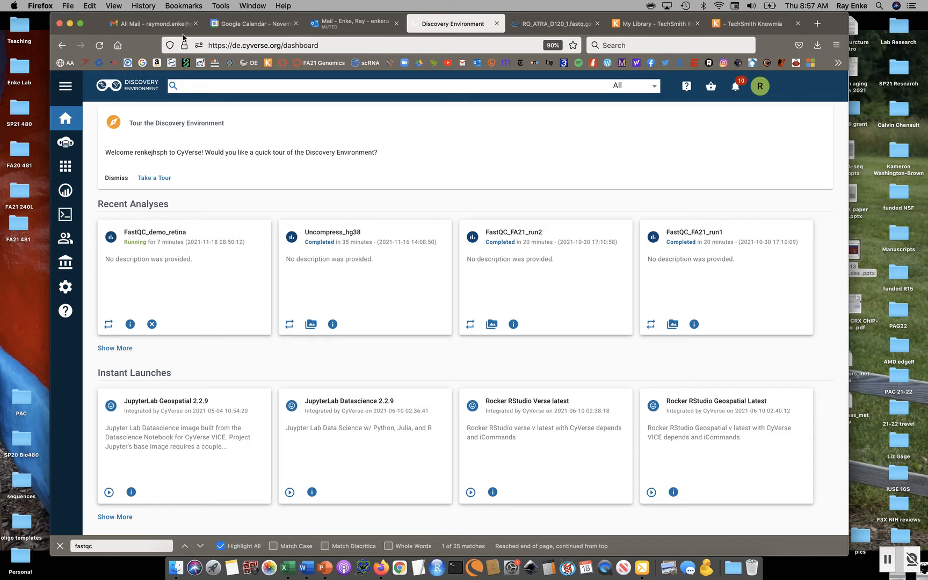
# Maximize the browser window and open the Demo_retina_FastQC folder inside the FastQC-MultiQC data folder to check its contents.
pyautogui.click(81, 24)
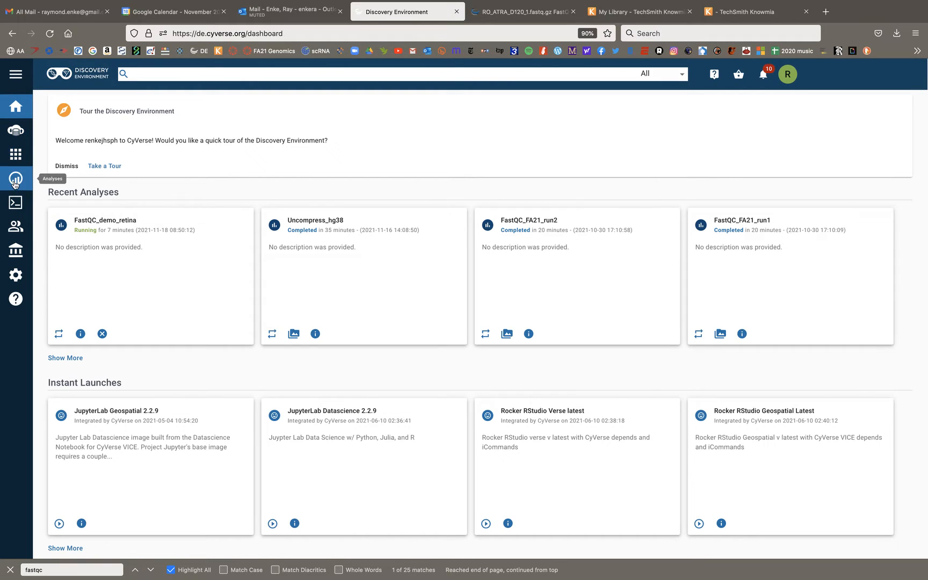
pyautogui.click(15, 131)
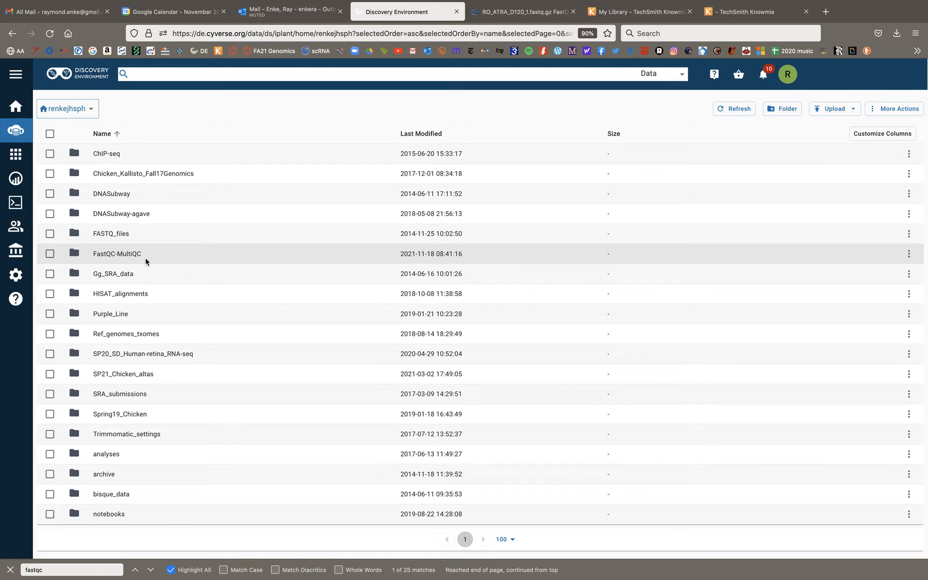
pyautogui.click(117, 254)
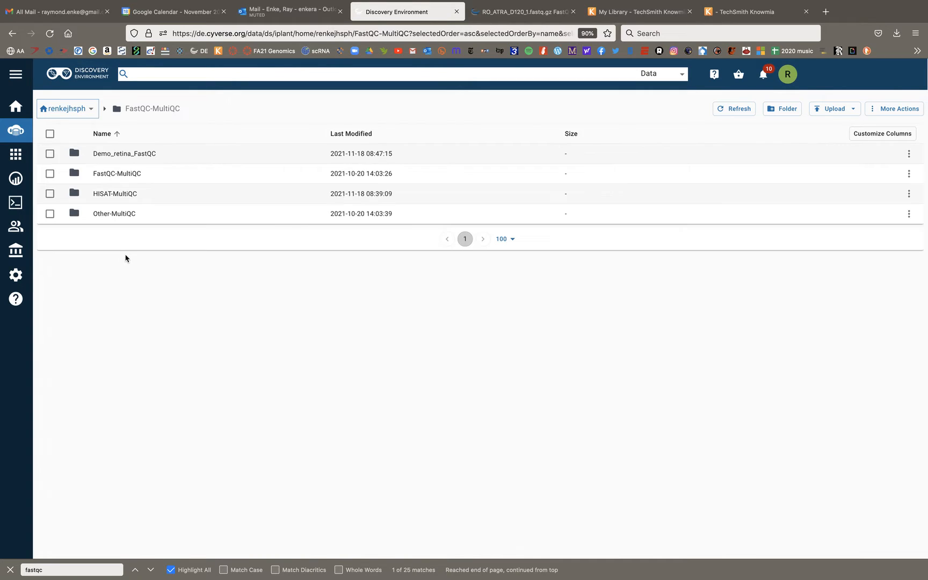
pyautogui.click(136, 154)
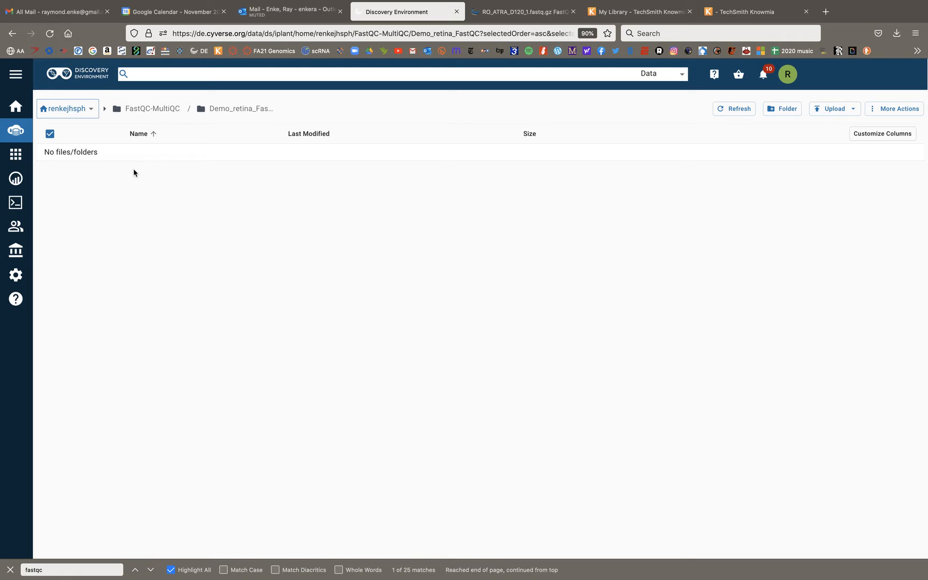
# Go to the apps listing and search the apps for "fastqc".
pyautogui.click(16, 157)
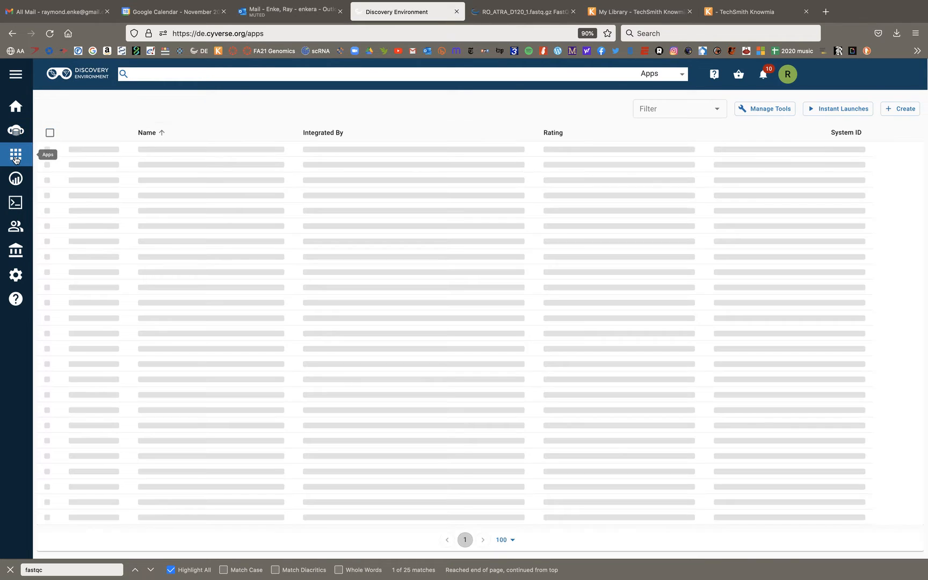
pyautogui.click(179, 72)
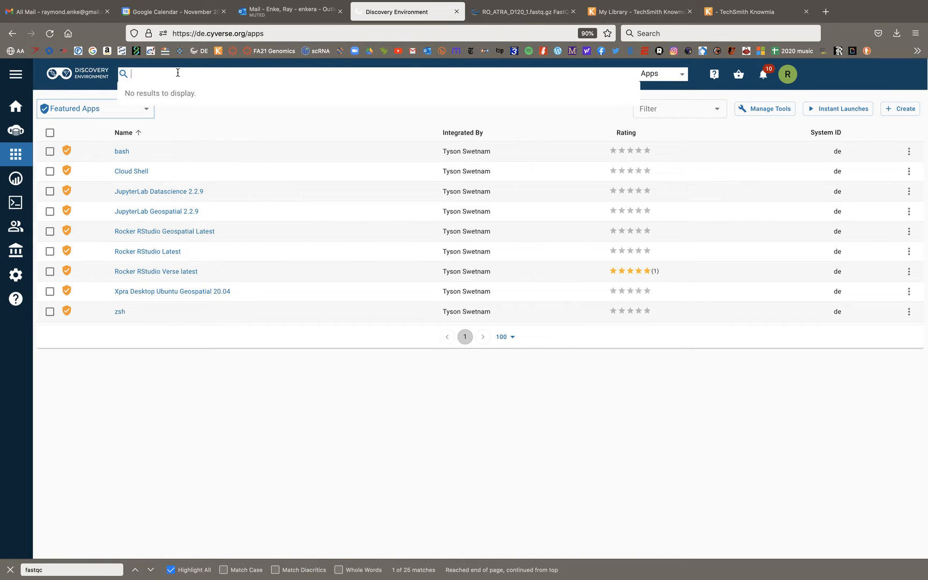
pyautogui.write('fastqc')
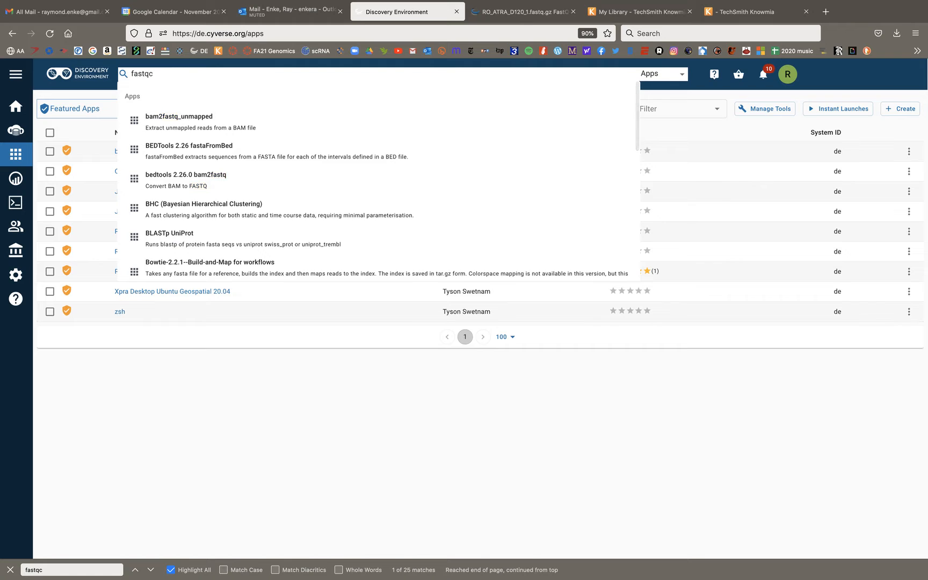
# Show the favorite apps and open the FastQC 0.11.5 (multi-file) app from them.
pyautogui.click(73, 114)
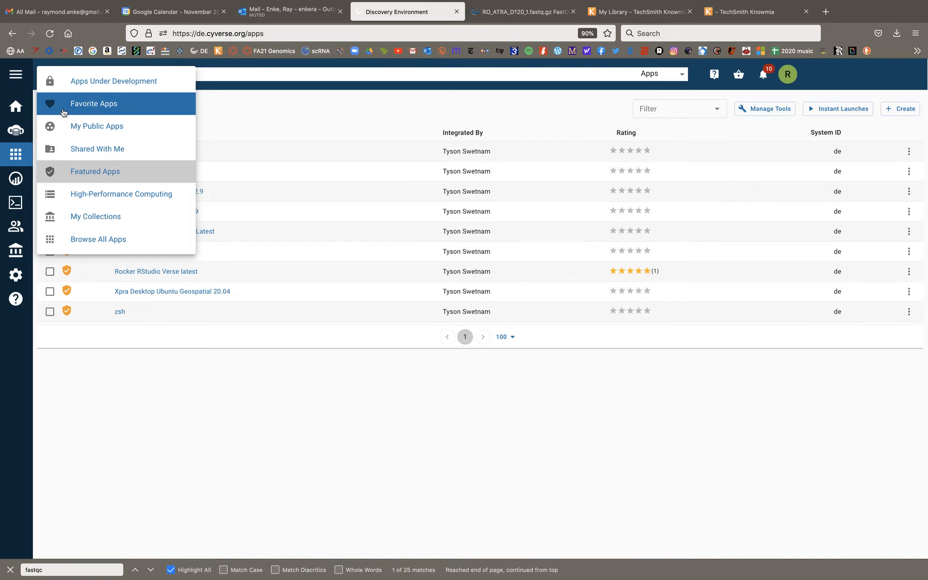
pyautogui.click(89, 109)
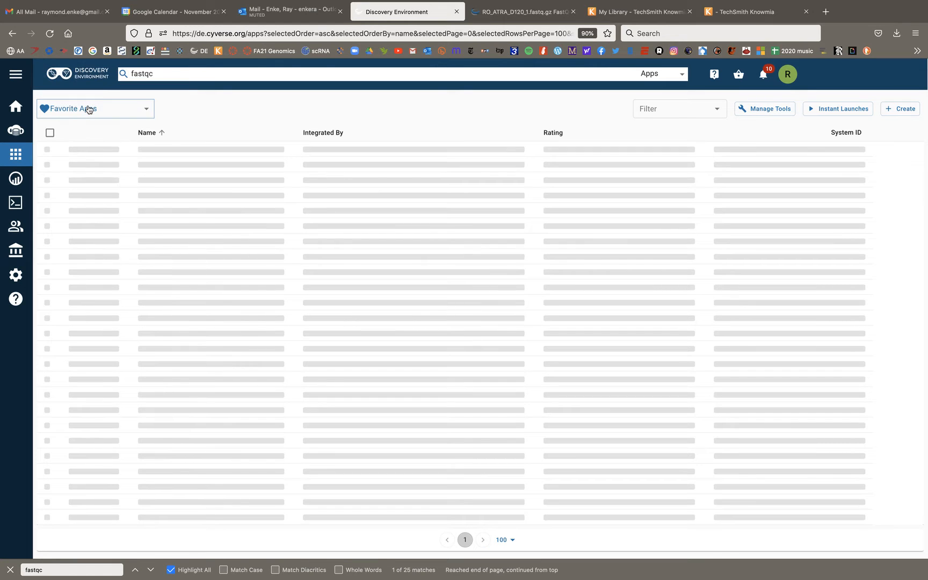
pyautogui.hotkey('ctrl', 'f')
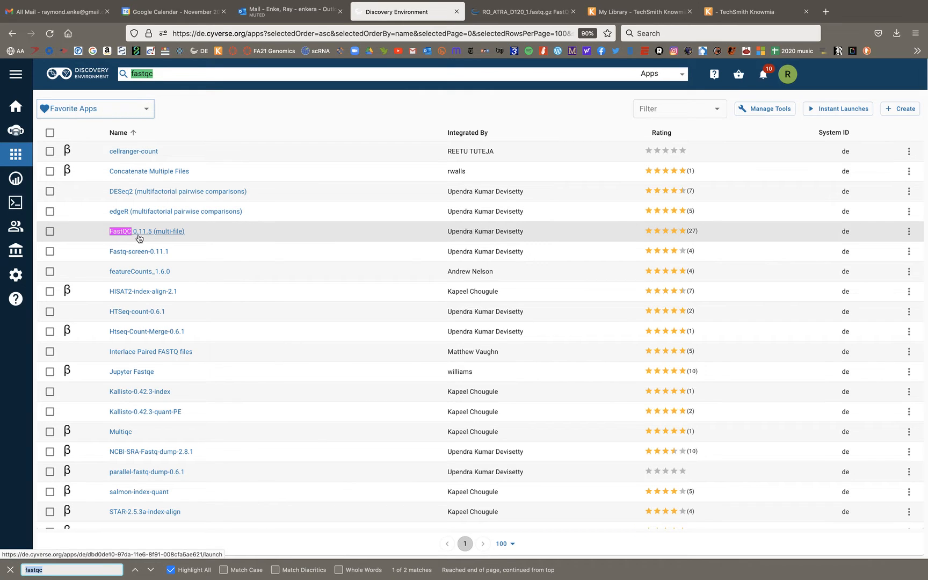
pyautogui.click(175, 234)
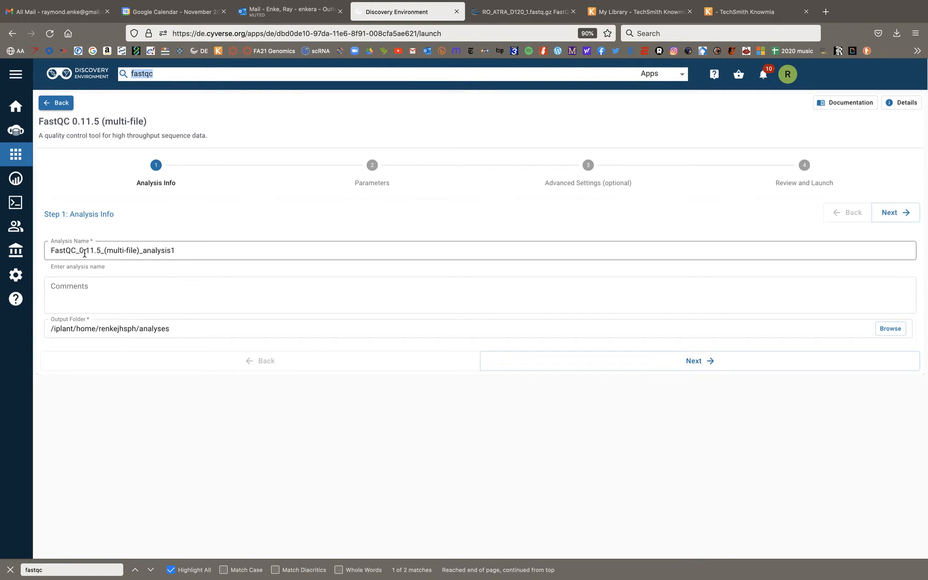
# Name the analysis FastQC_retina_demo.
pyautogui.moveTo(185, 247); pyautogui.dragTo(74, 252)
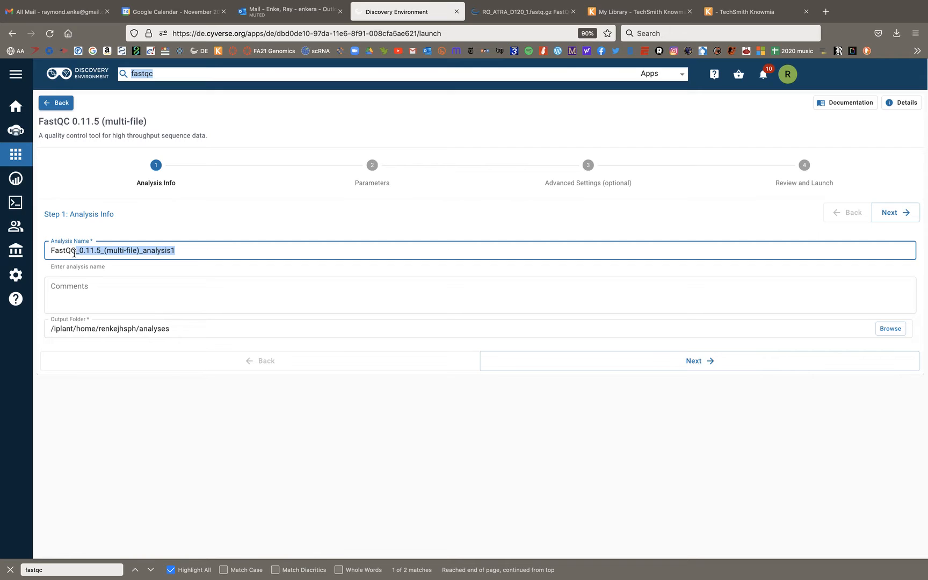
pyautogui.press('BackSpace')
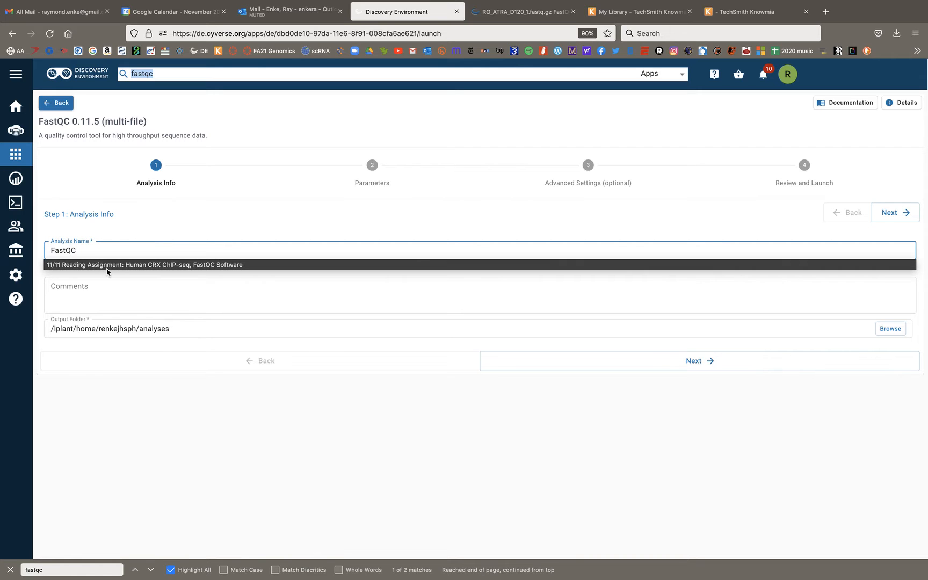
pyautogui.write('_')
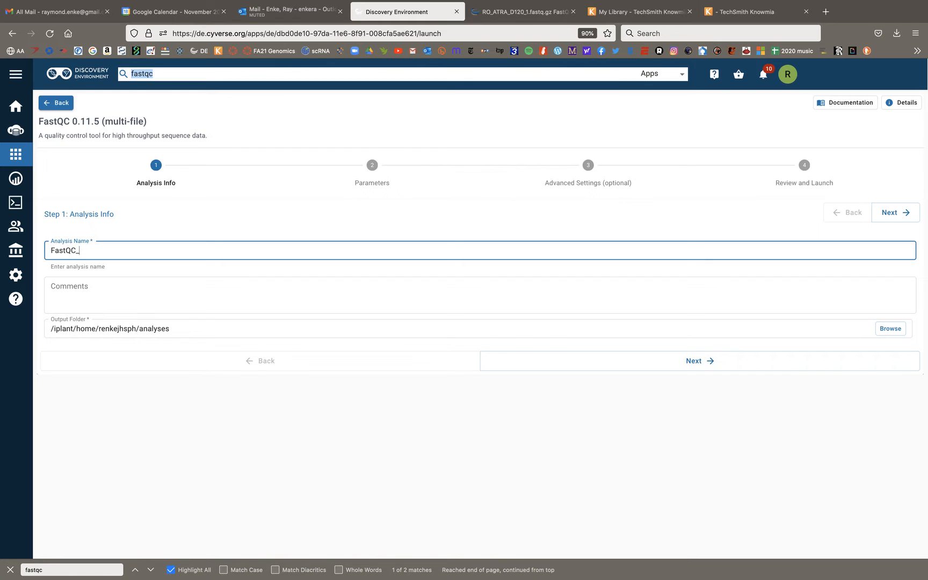
pyautogui.write('retina_demo')
# Set the analysis output folder to FastQC-MultiQC/Demo_retina_FastQC and continue to the analysis parameters.
pyautogui.click(891, 329)
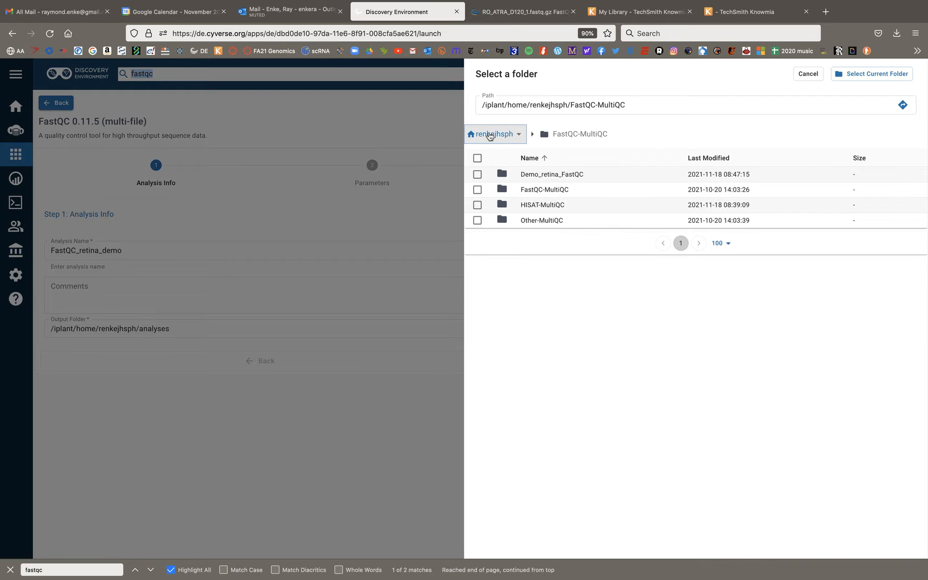
pyautogui.click(489, 135)
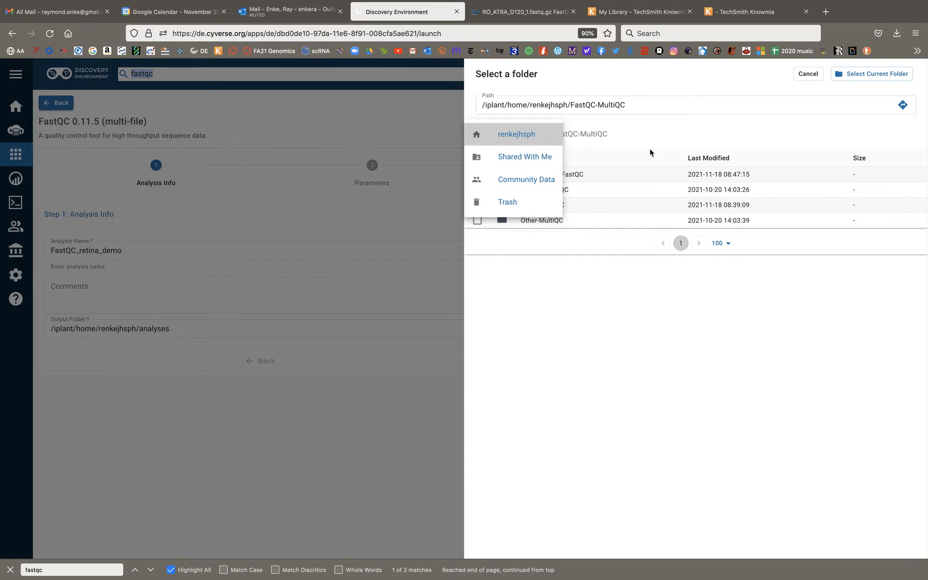
pyautogui.click(629, 151)
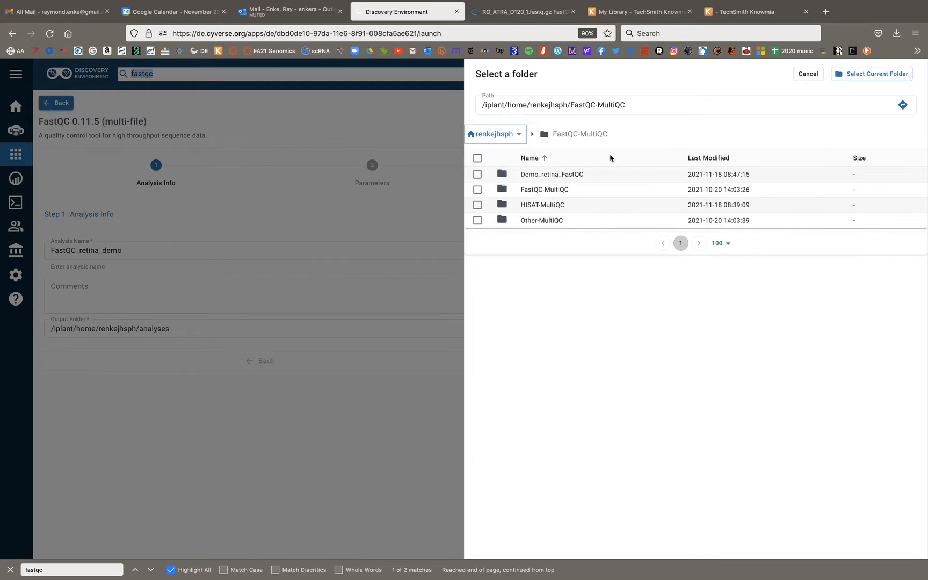
pyautogui.click(574, 175)
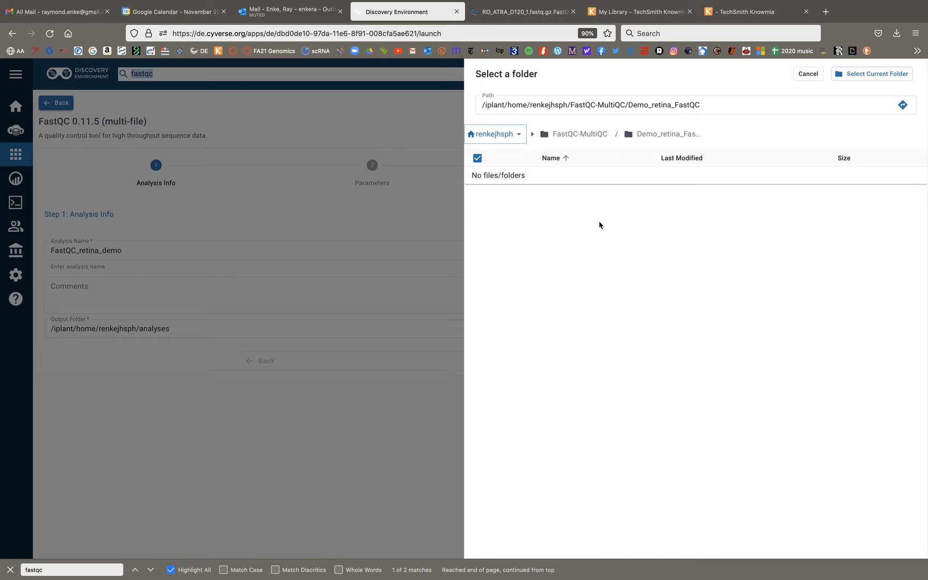
pyautogui.click(871, 76)
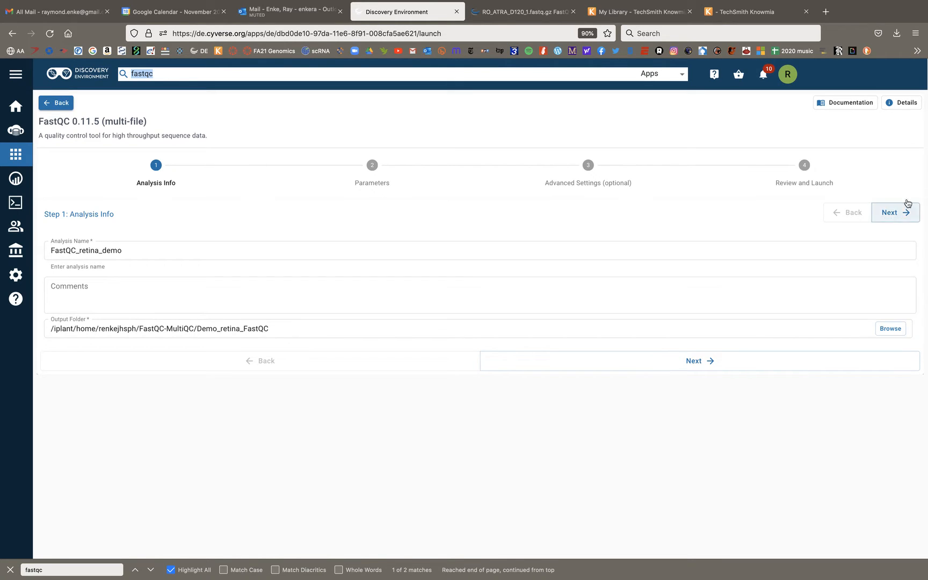
pyautogui.click(893, 220)
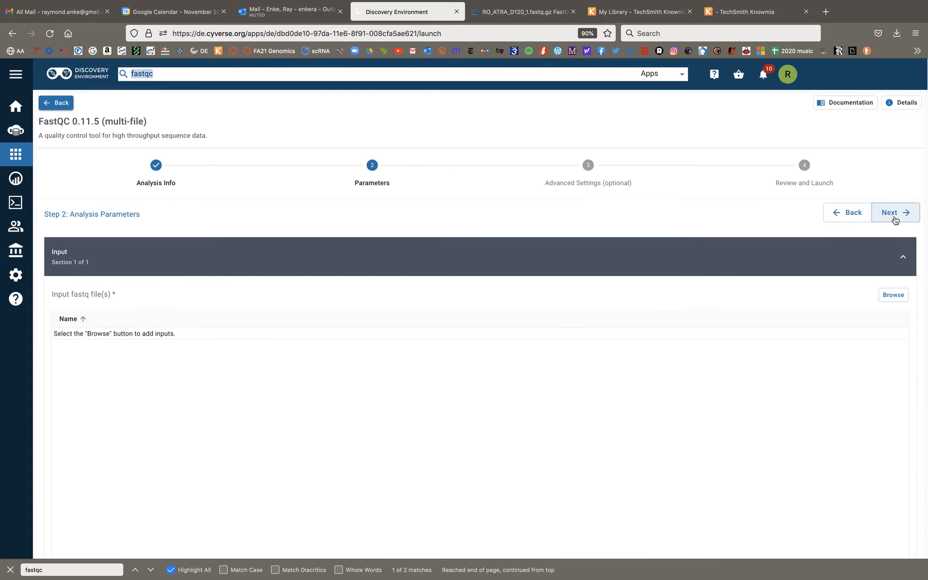
# Add all the fastq.gz files from the FASTQ_files/Fall17_AMD folder as the input fastq files.
pyautogui.scroll(-3, 513, 381)
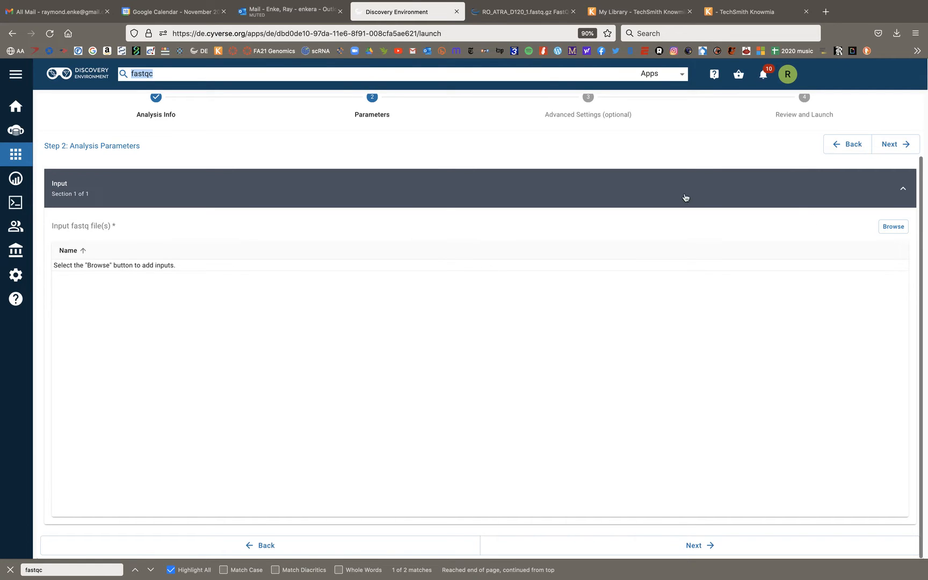
pyautogui.click(892, 228)
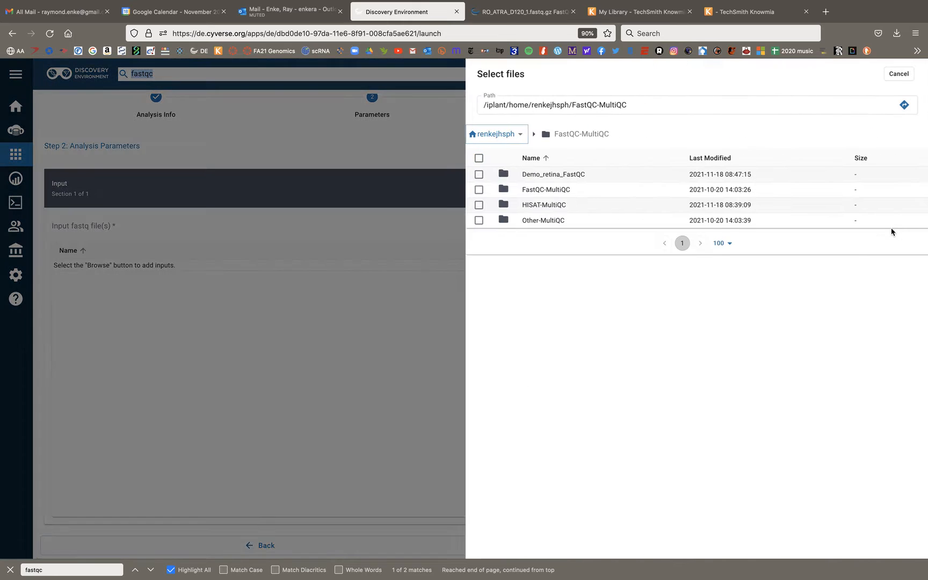
pyautogui.click(485, 140)
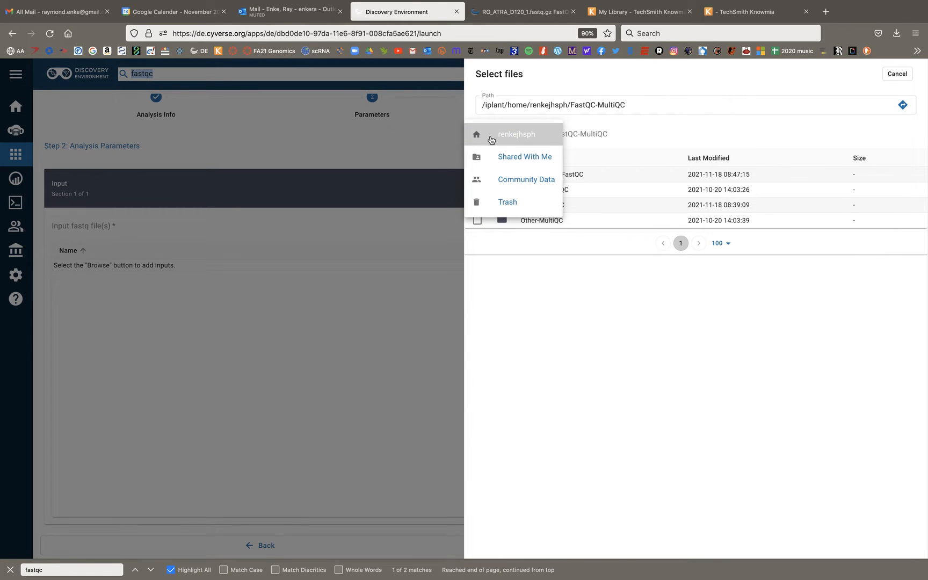
pyautogui.click(490, 138)
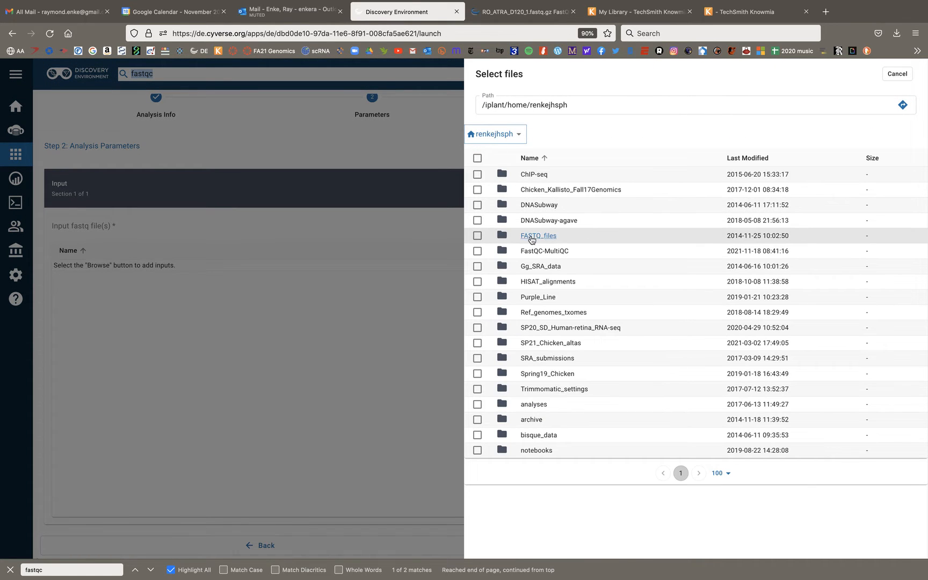
pyautogui.click(531, 236)
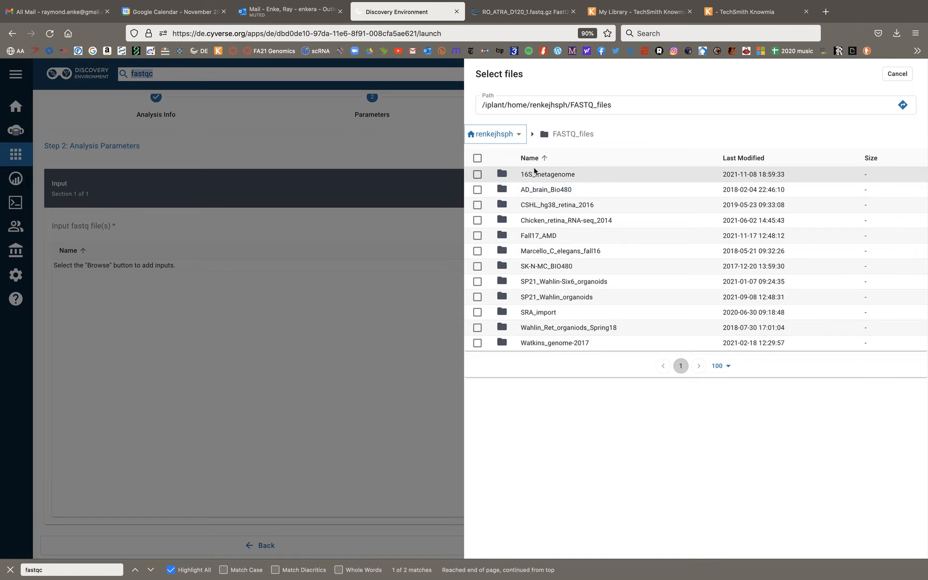
pyautogui.click(537, 238)
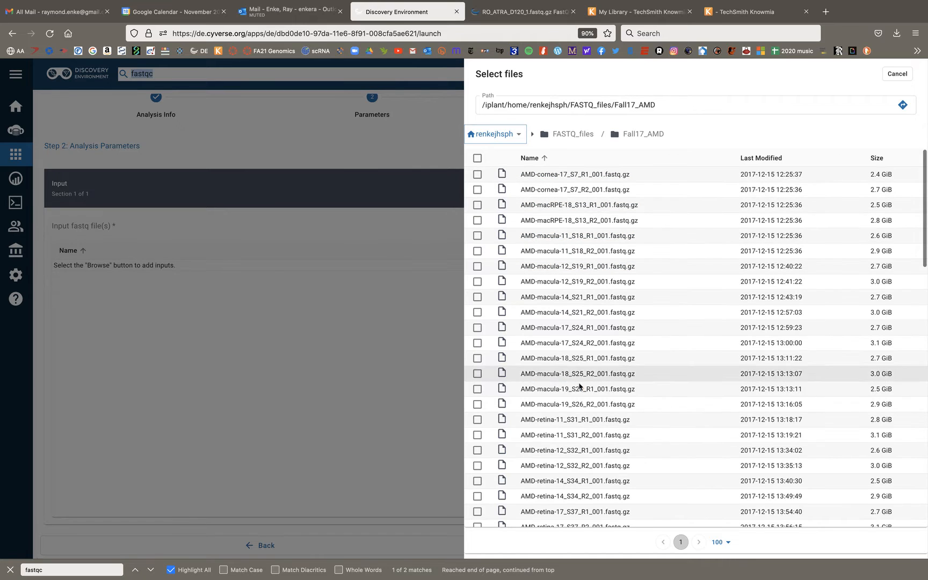
pyautogui.click(477, 159)
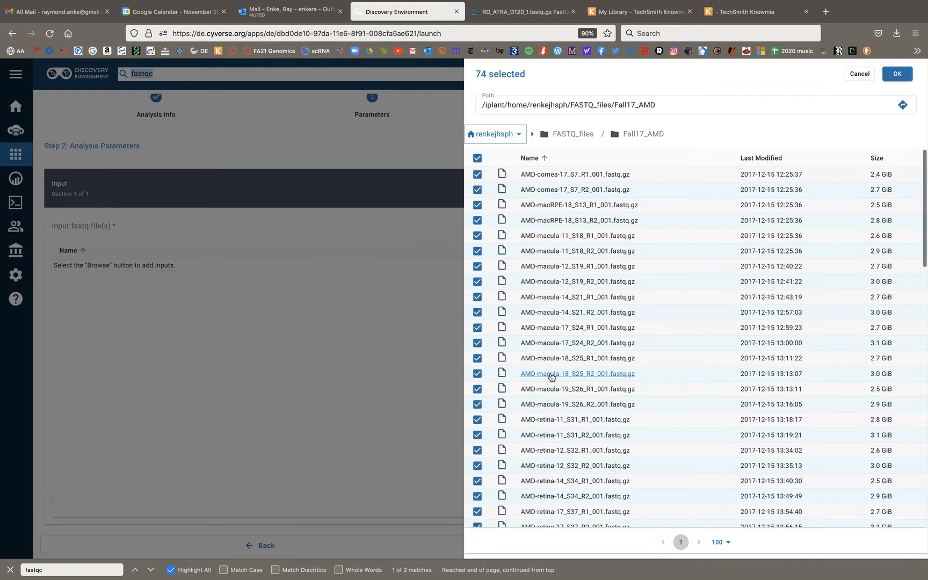
pyautogui.scroll(-10, 550, 375)
pyautogui.scroll(8, 551, 376)
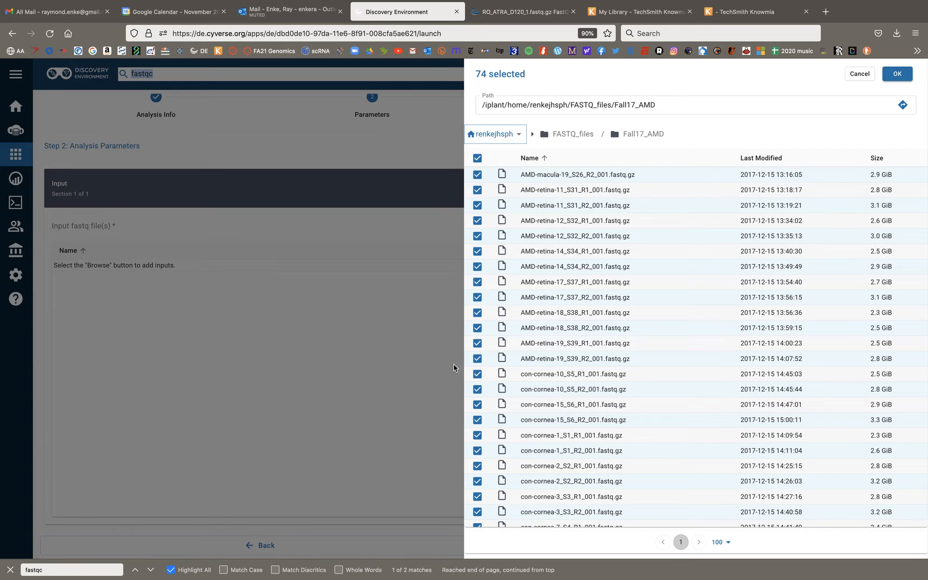
pyautogui.click(895, 73)
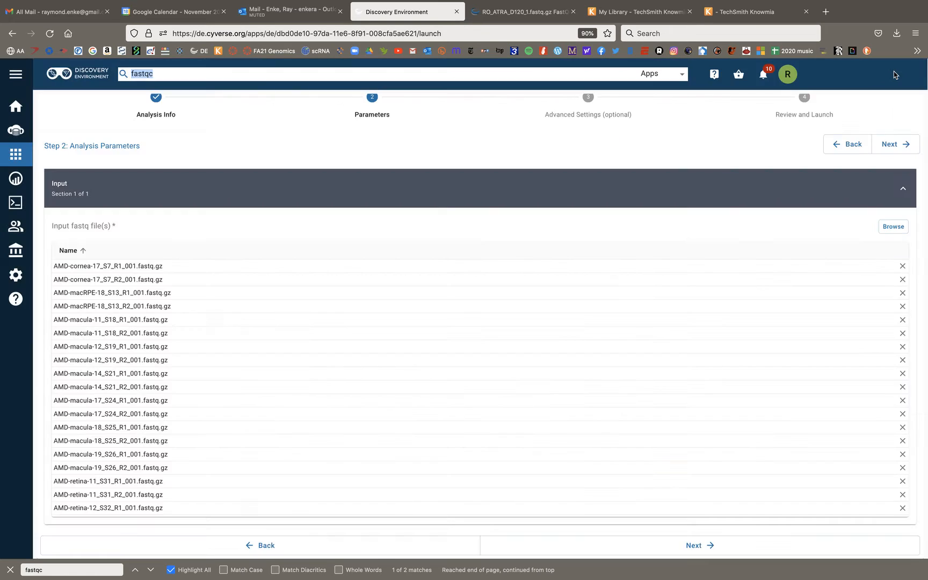
# Check the list of input files and proceed to Review and Launch without setting any resource requirements.
pyautogui.scroll(-4, 416, 335)
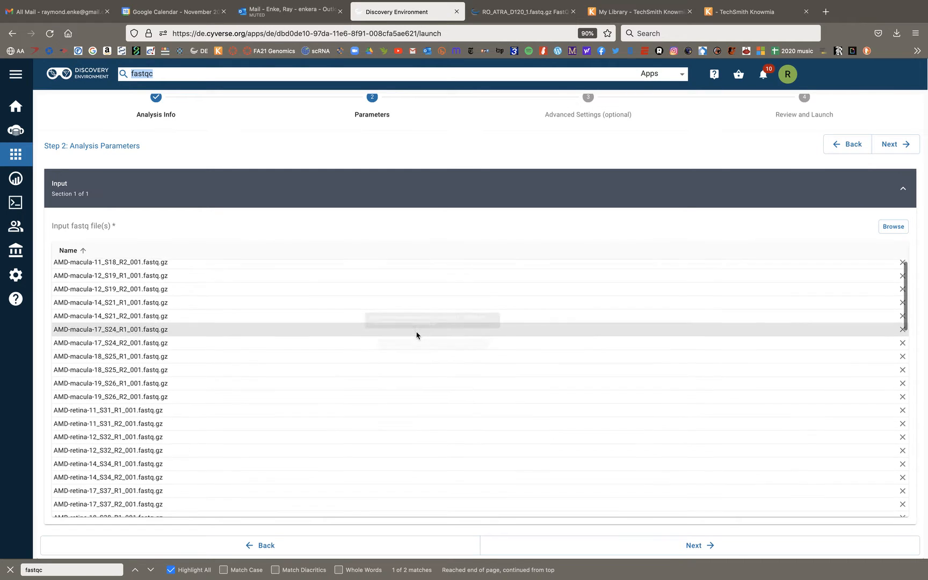
pyautogui.scroll(-10, 416, 335)
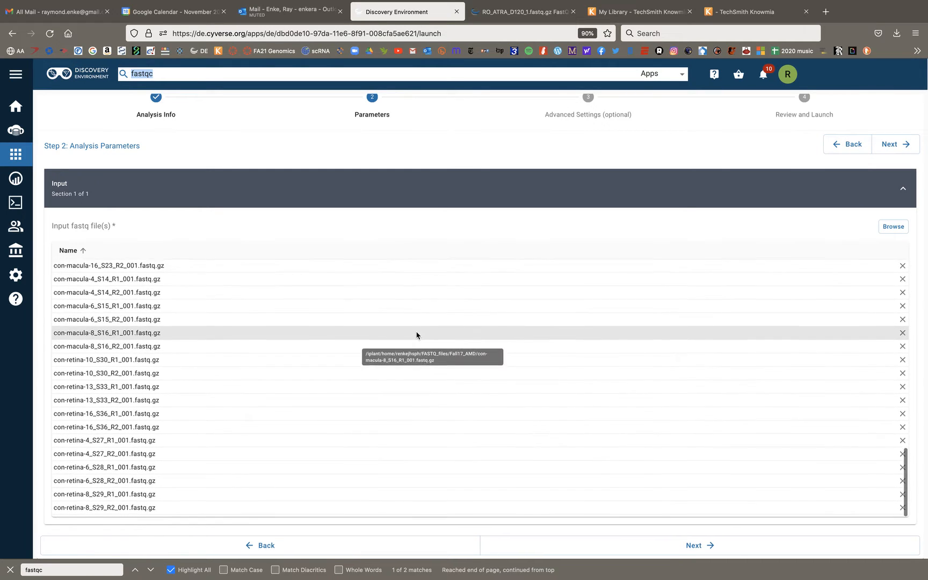
pyautogui.scroll(14, 215, 349)
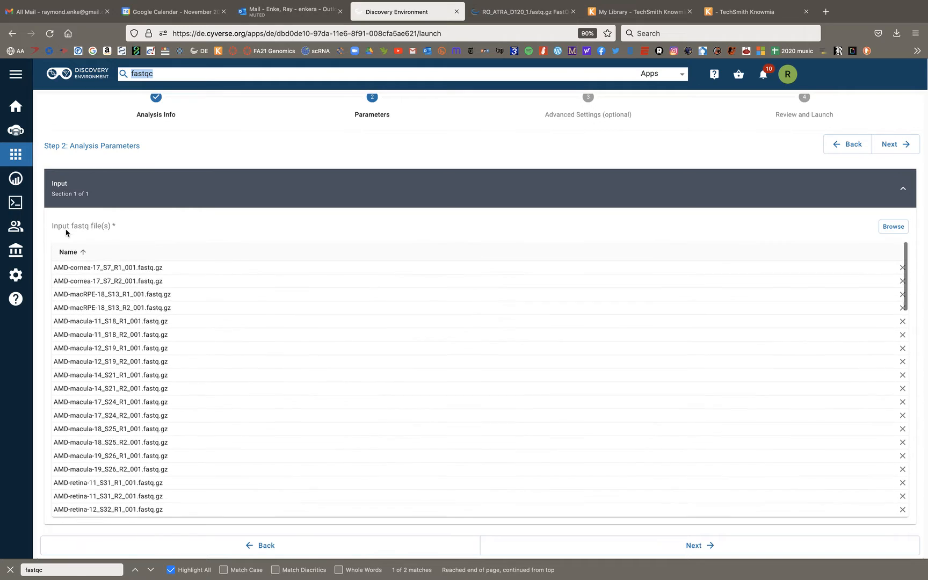
pyautogui.click(887, 143)
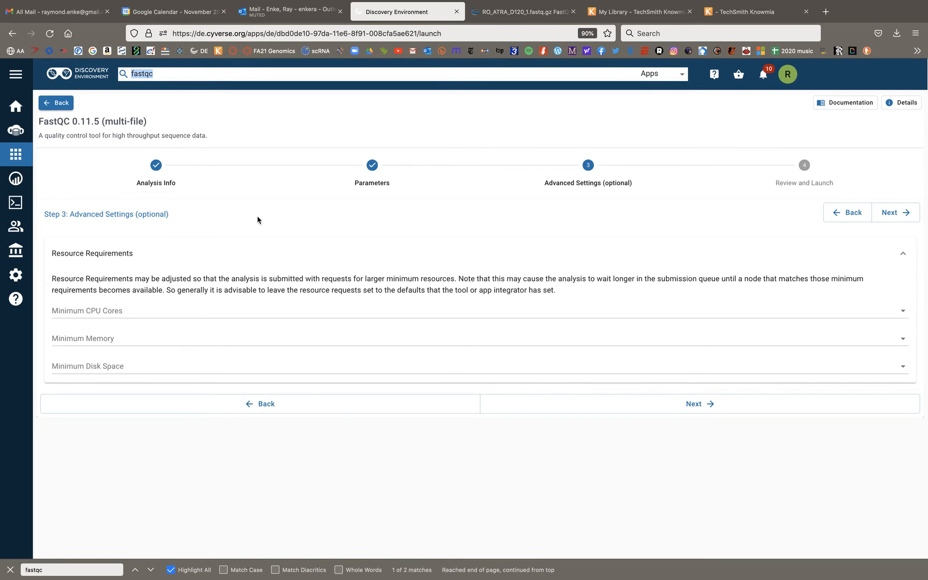
pyautogui.click(708, 416)
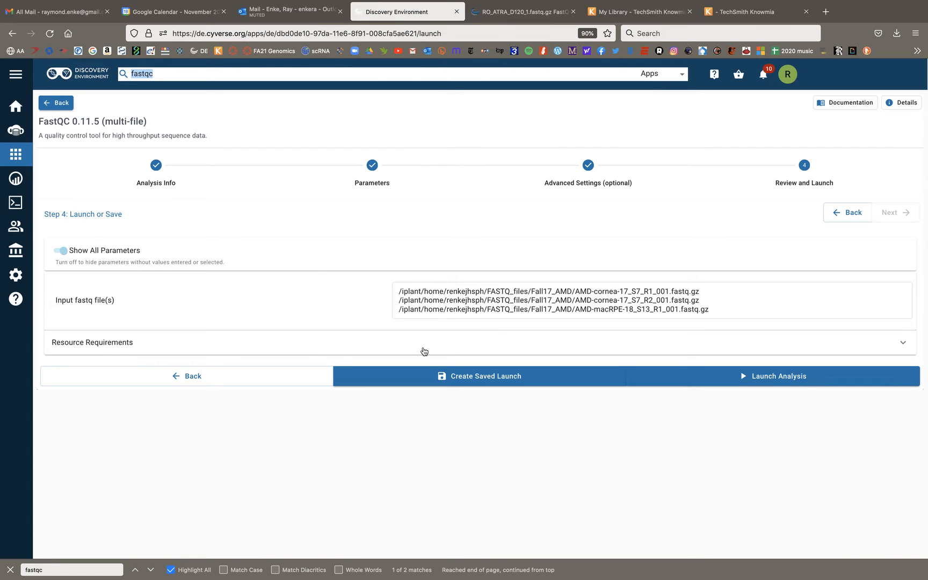
pyautogui.scroll(-5, 444, 296)
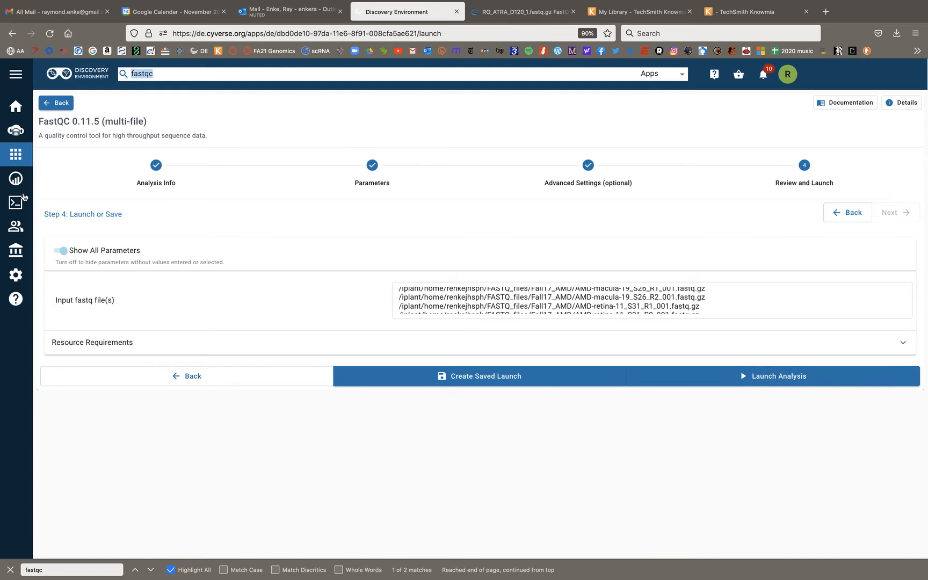
# Check the FastQC run's status in the list of analyses and mark all new notifications as read.
pyautogui.click(15, 181)
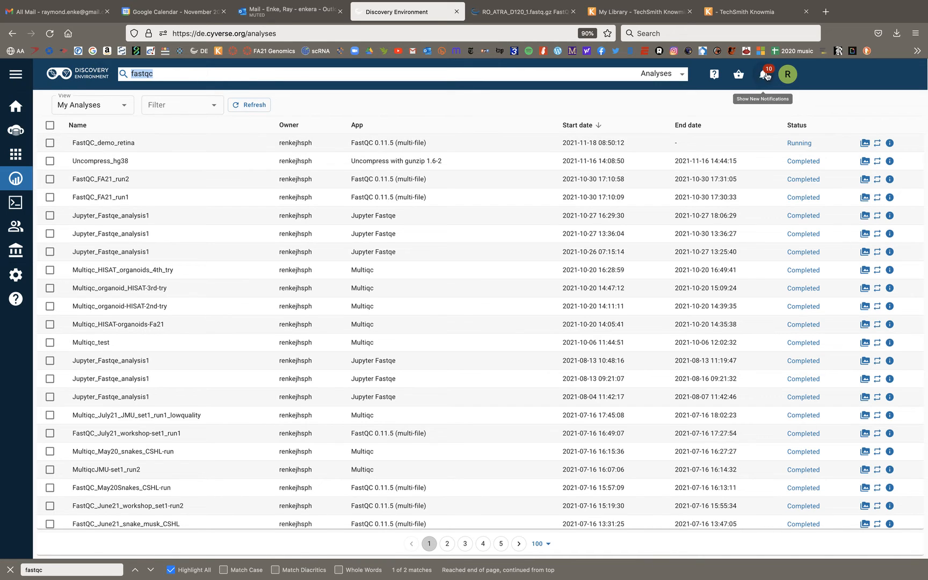
pyautogui.click(763, 78)
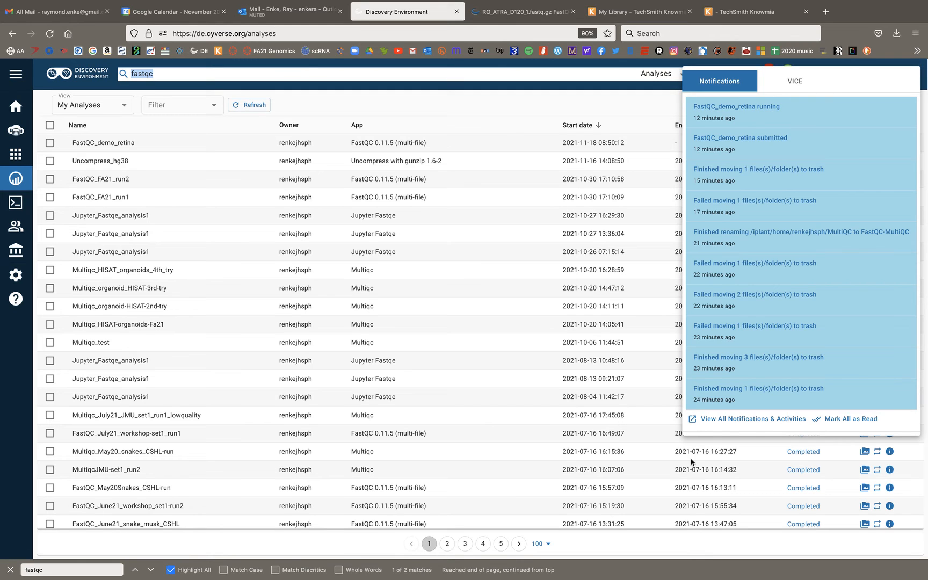
pyautogui.click(841, 421)
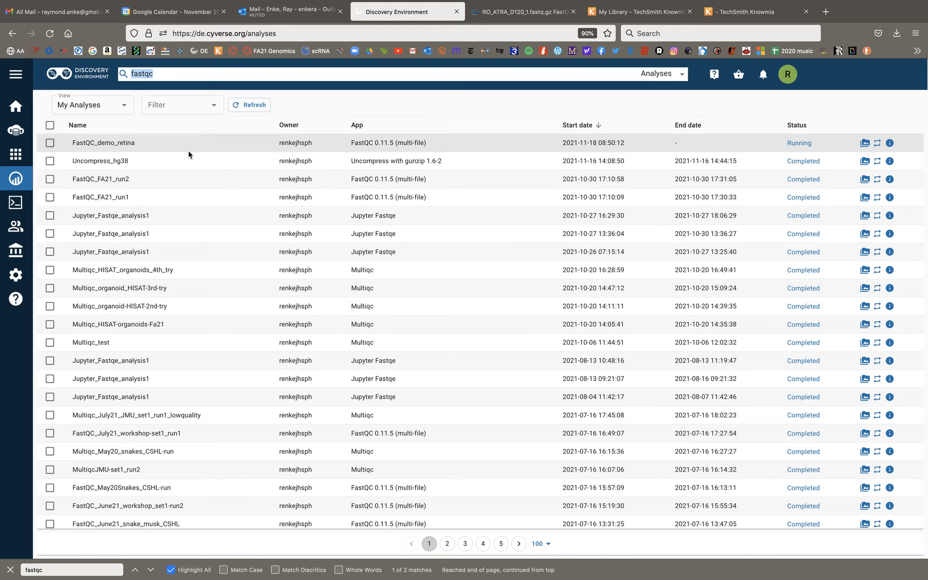
pyautogui.press('super+f')
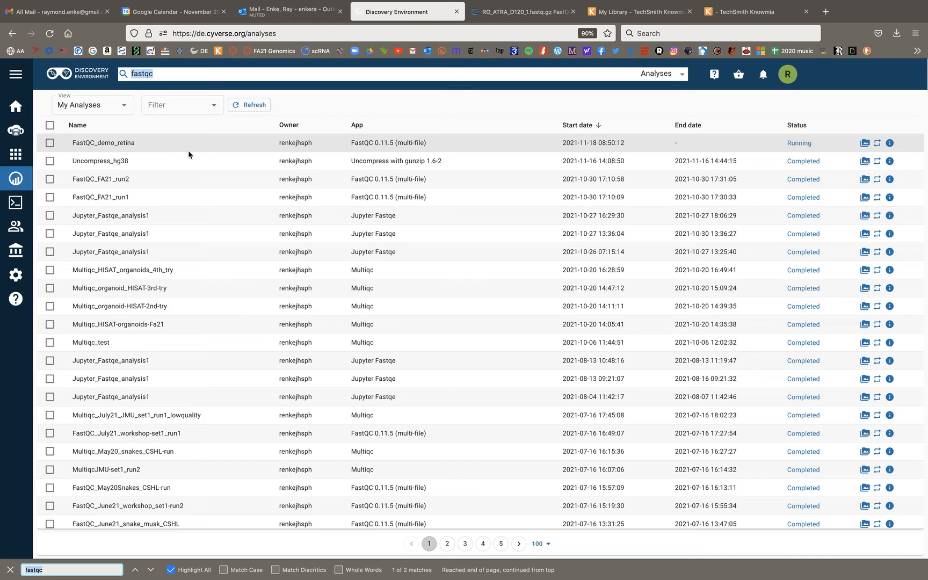
pyautogui.press('Return')
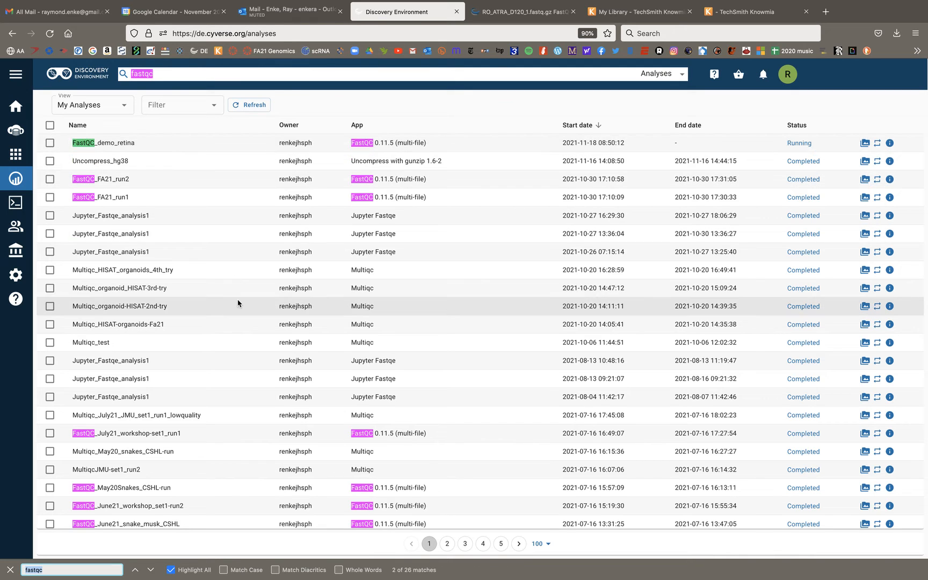
pyautogui.scroll(-2, 238, 304)
pyautogui.scroll(-5, 238, 303)
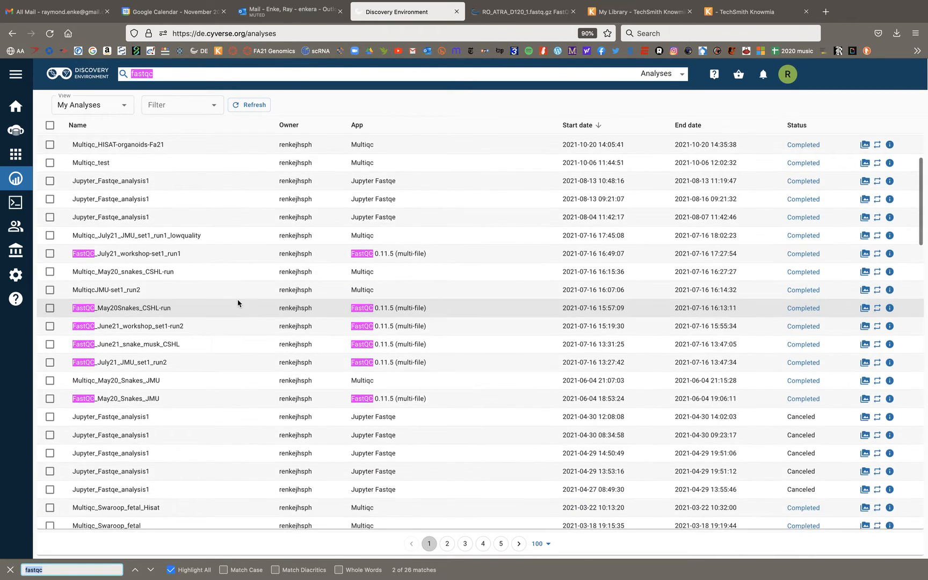
pyautogui.scroll(-8, 238, 304)
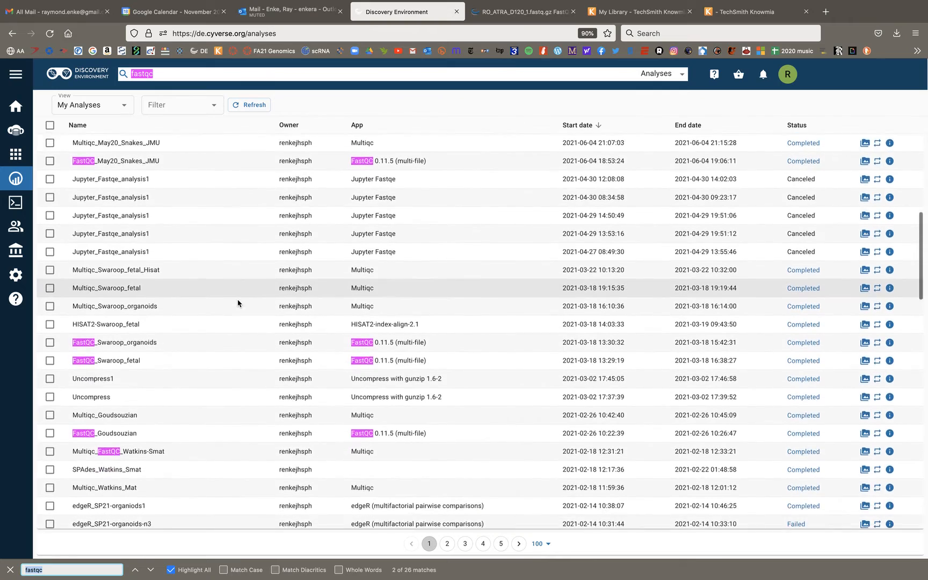
pyautogui.scroll(-1, 238, 303)
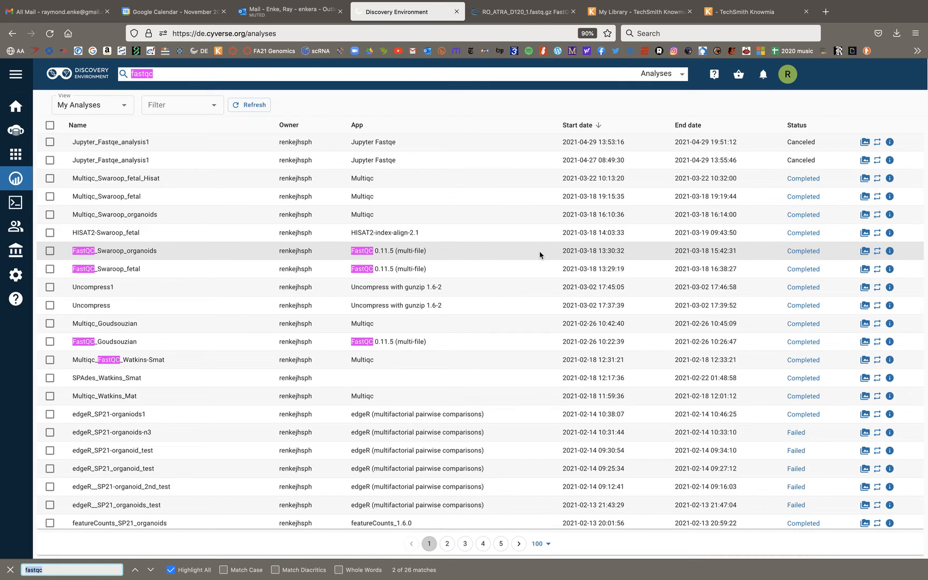
pyautogui.click(865, 250)
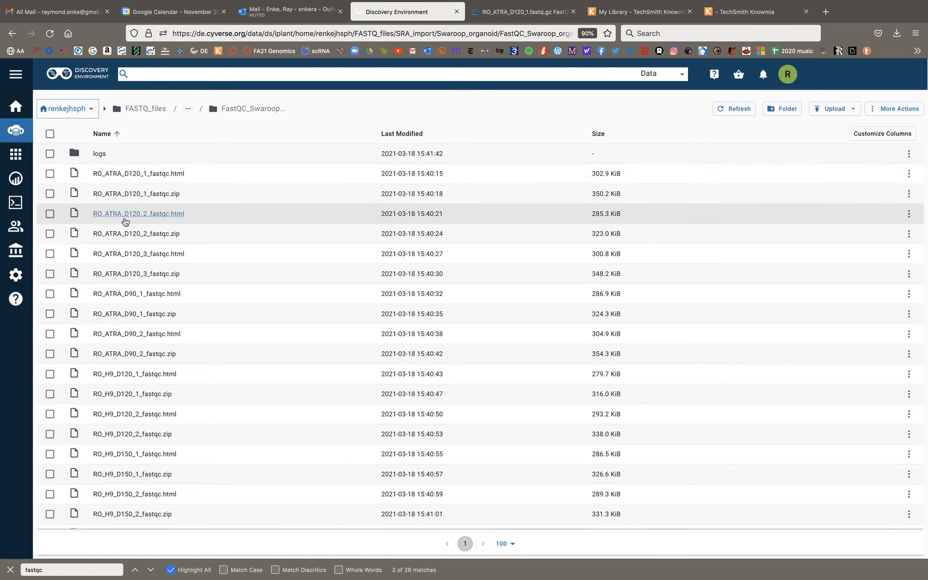
# Look through the FastQC output files and open the RO_ATRA_D120_1_fastqc.html report.
pyautogui.scroll(-1, 111, 177)
pyautogui.scroll(1, 109, 169)
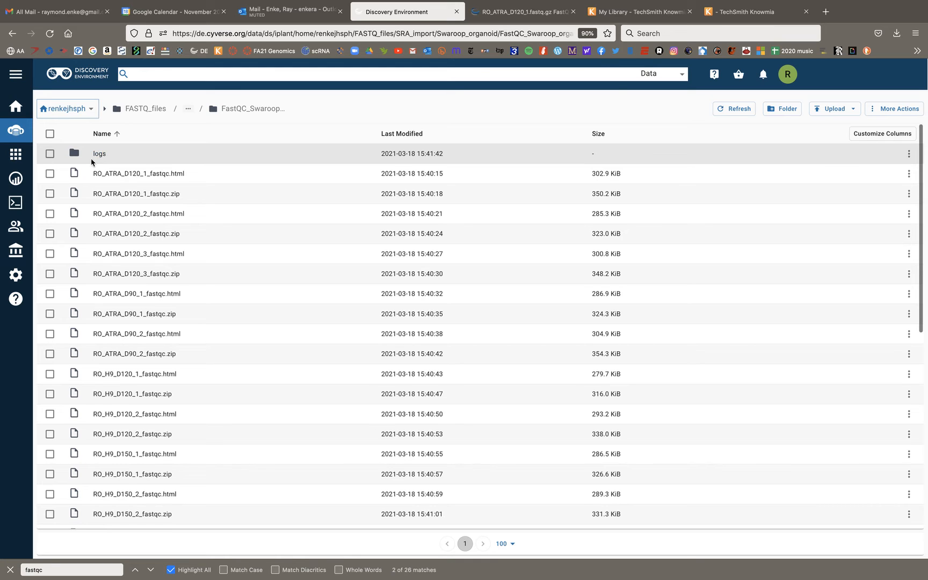
pyautogui.scroll(-1, 100, 157)
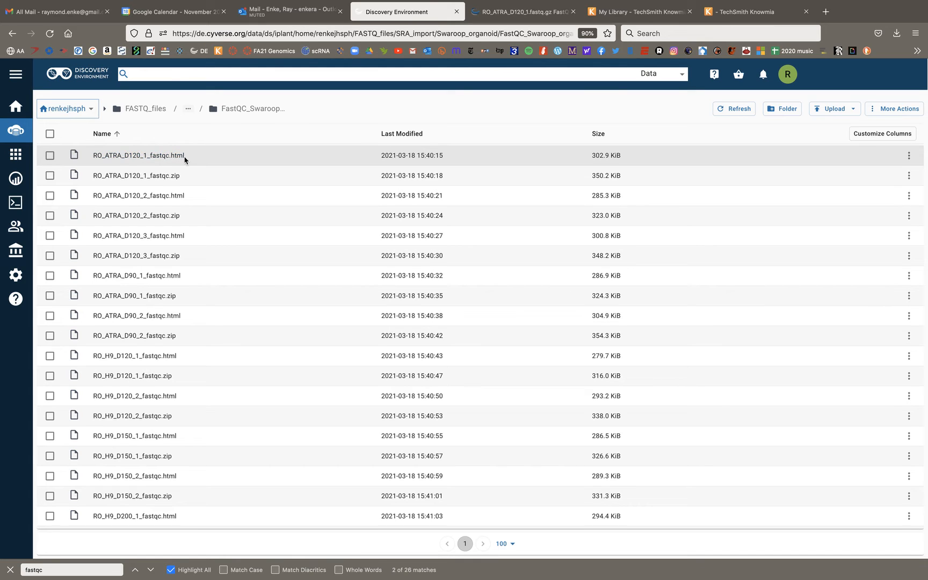
pyautogui.click(157, 155)
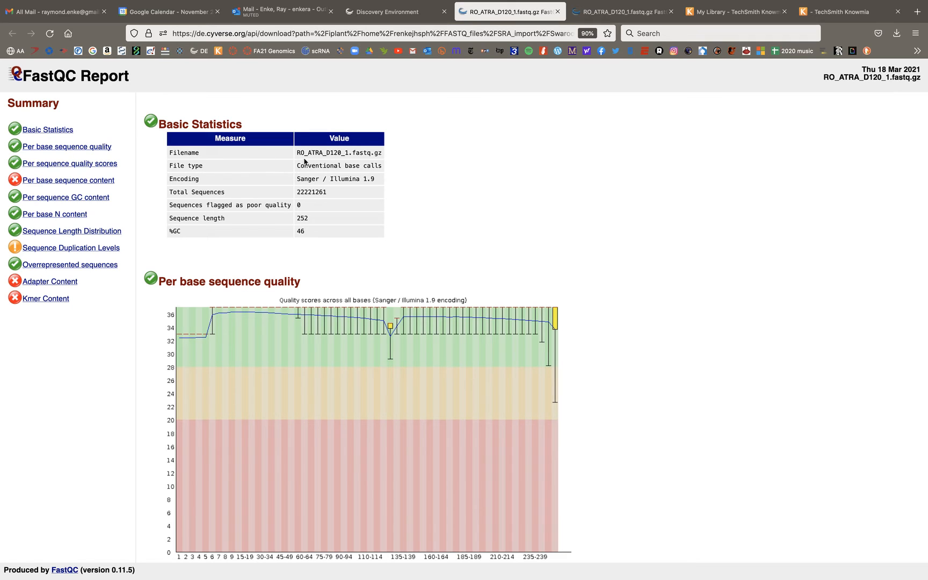
# Examine the report's Basic Statistics, including filename, total sequences, sequence length and sequences flagged as poor quality.
pyautogui.moveTo(297, 153); pyautogui.dragTo(380, 154)
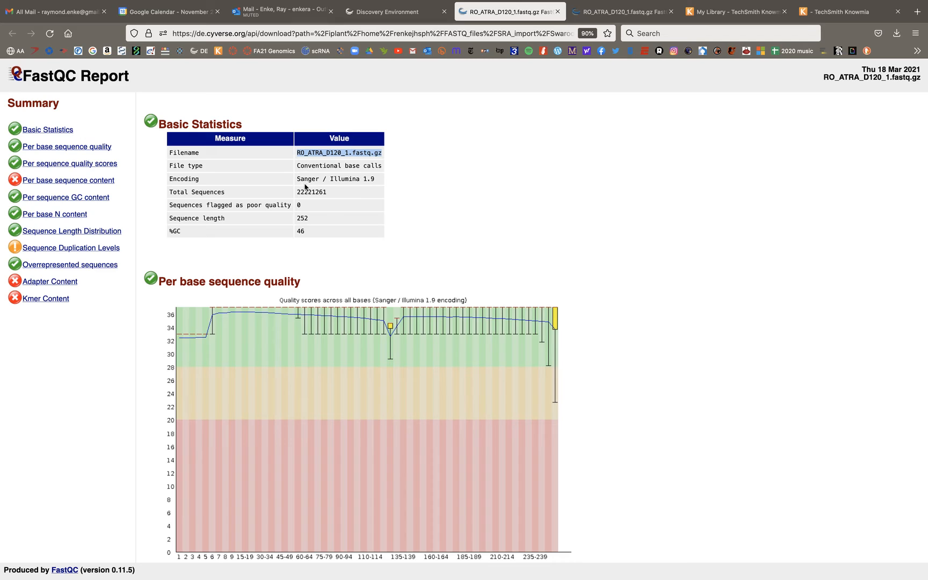
pyautogui.moveTo(170, 192); pyautogui.dragTo(330, 194)
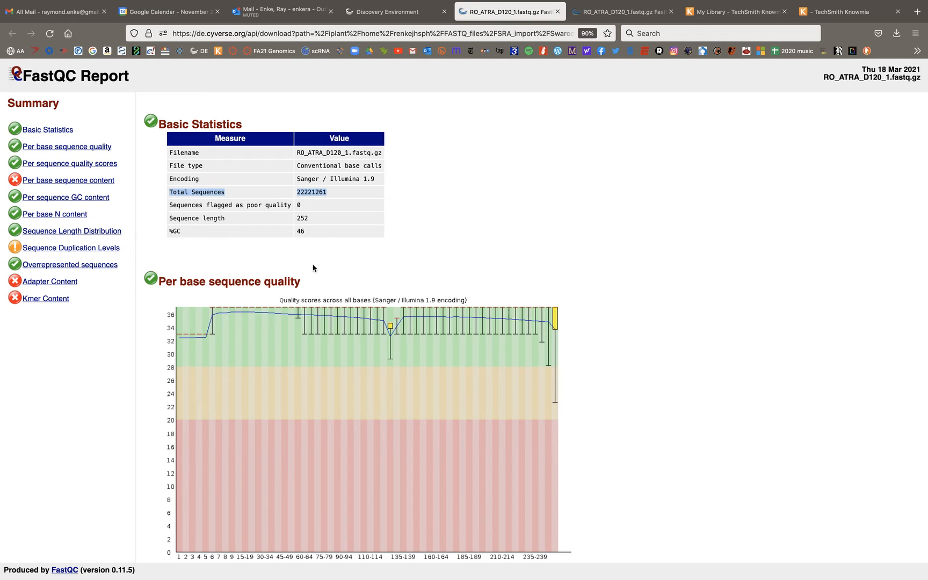
pyautogui.click(325, 195)
pyautogui.moveTo(321, 192); pyautogui.dragTo(305, 193)
pyautogui.click(305, 193)
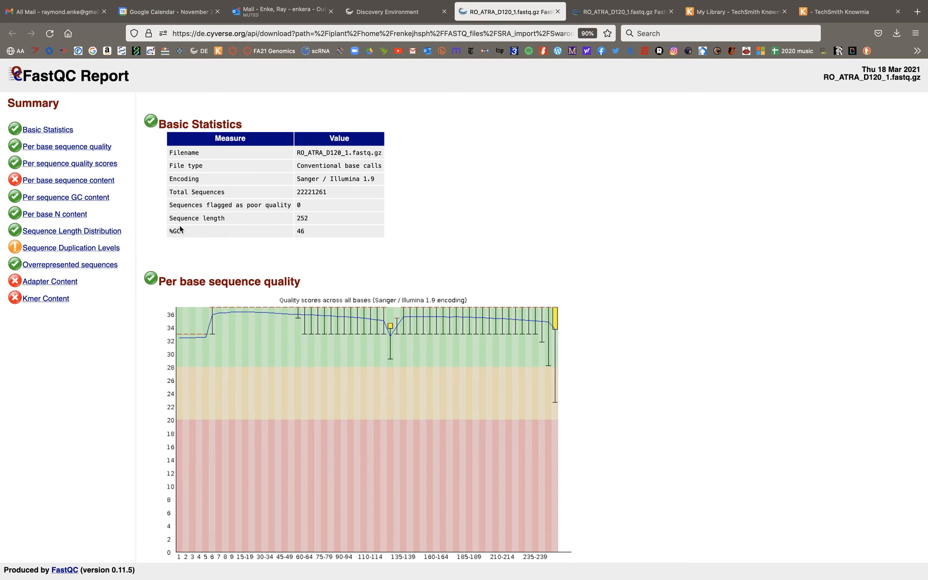
pyautogui.moveTo(171, 218); pyautogui.dragTo(313, 220)
pyautogui.scroll(-2, 333, 326)
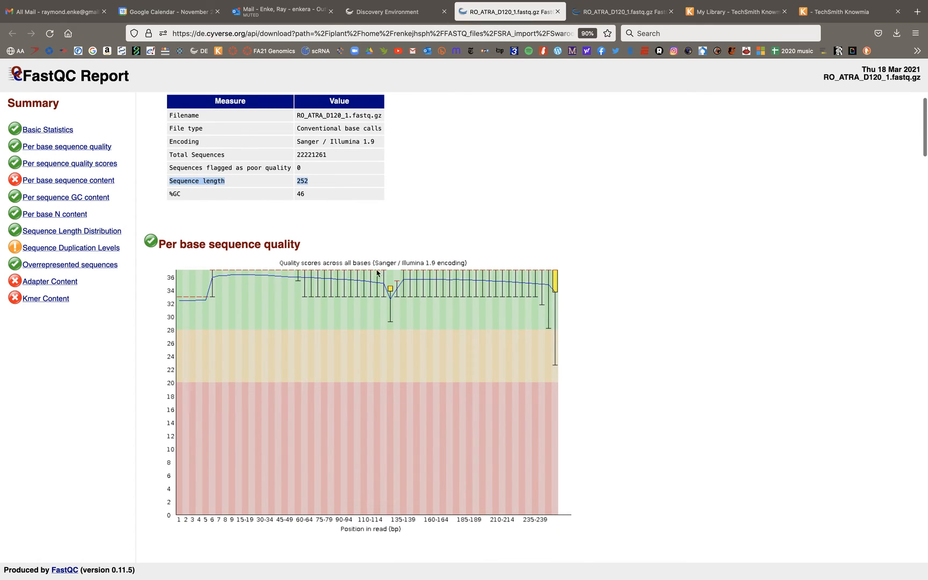
pyautogui.scroll(2, 478, 353)
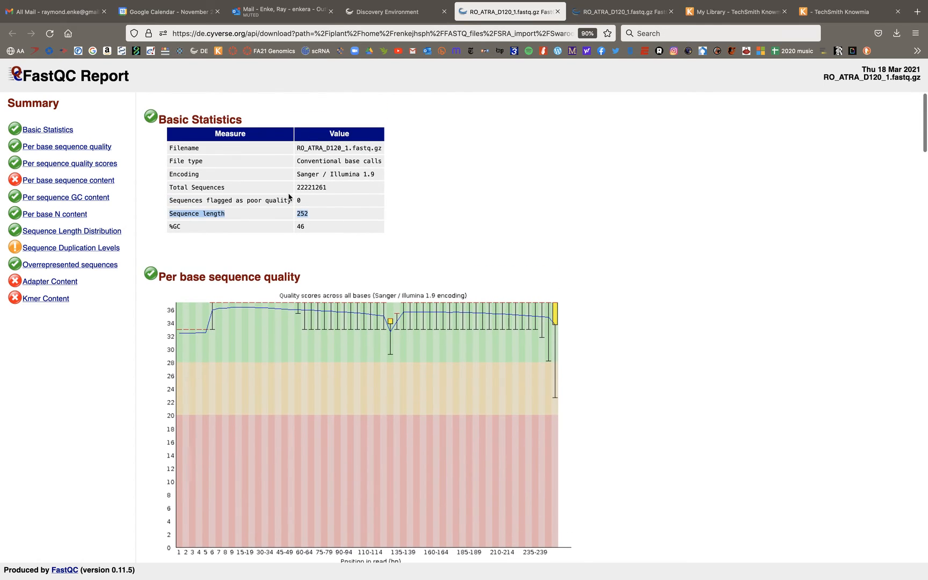
pyautogui.moveTo(171, 199); pyautogui.dragTo(310, 200)
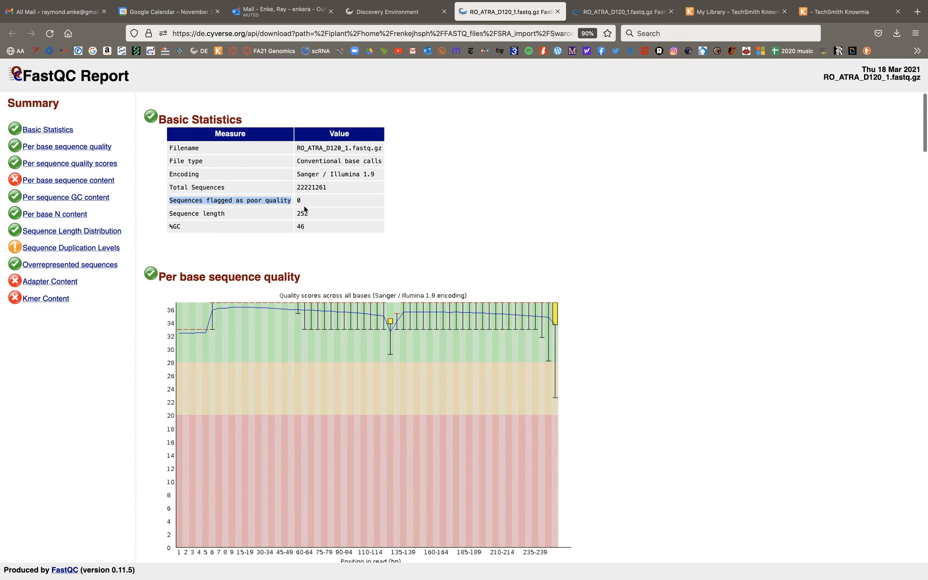
pyautogui.scroll(-3, 304, 210)
pyautogui.scroll(3, 306, 206)
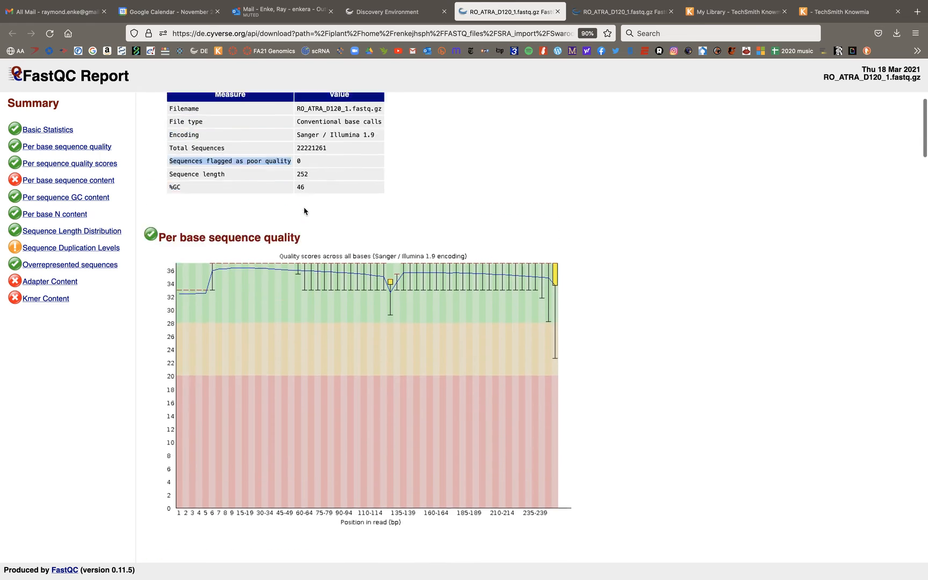
pyautogui.click(397, 224)
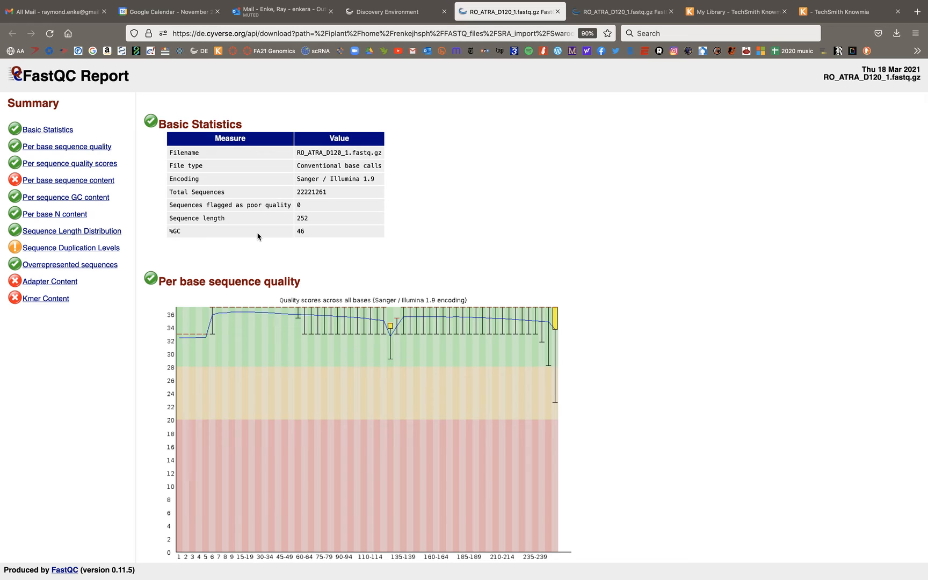
# Examine the Per base sequence quality plot across the read positions and compare it with the plot below it.
pyautogui.scroll(-4, 258, 236)
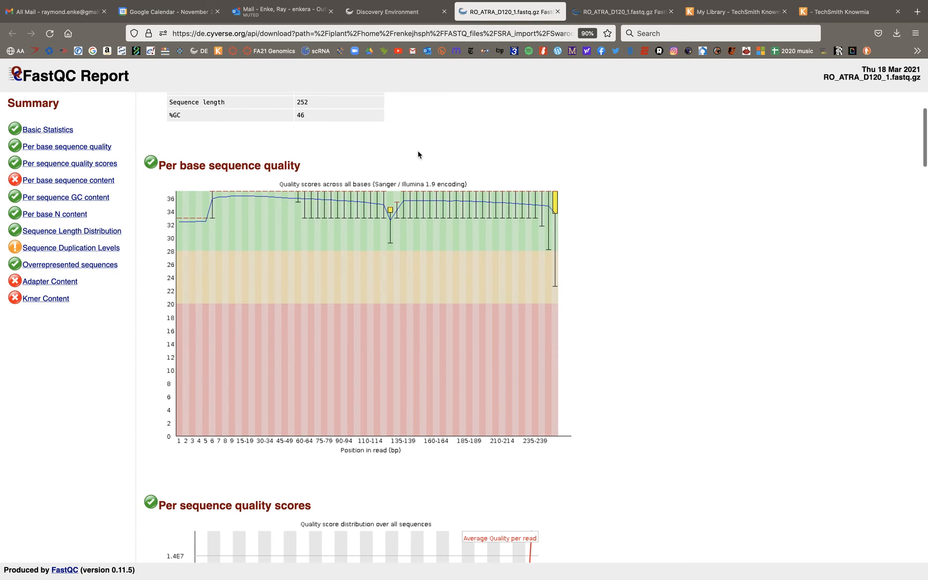
pyautogui.scroll(-1, 418, 155)
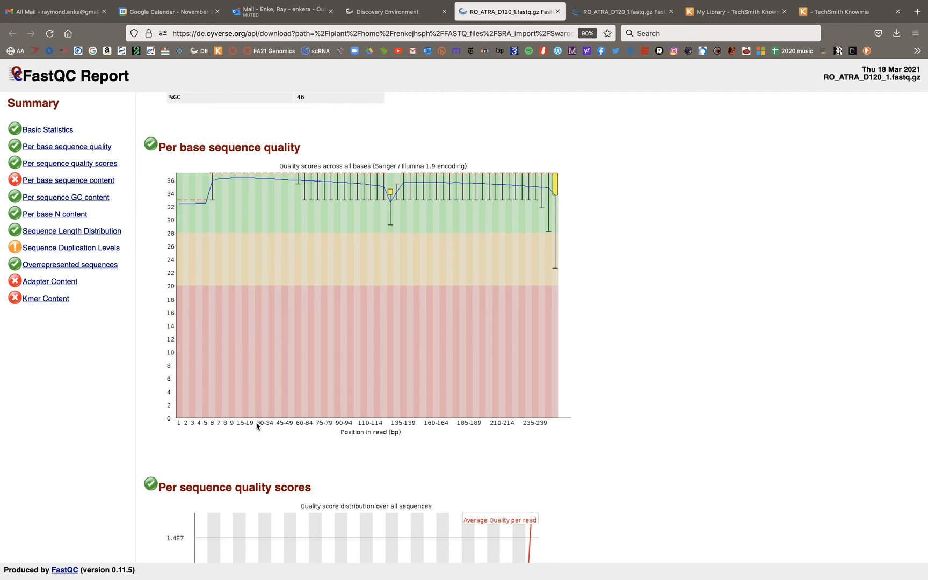
pyautogui.scroll(2, 489, 425)
pyautogui.scroll(3, 489, 424)
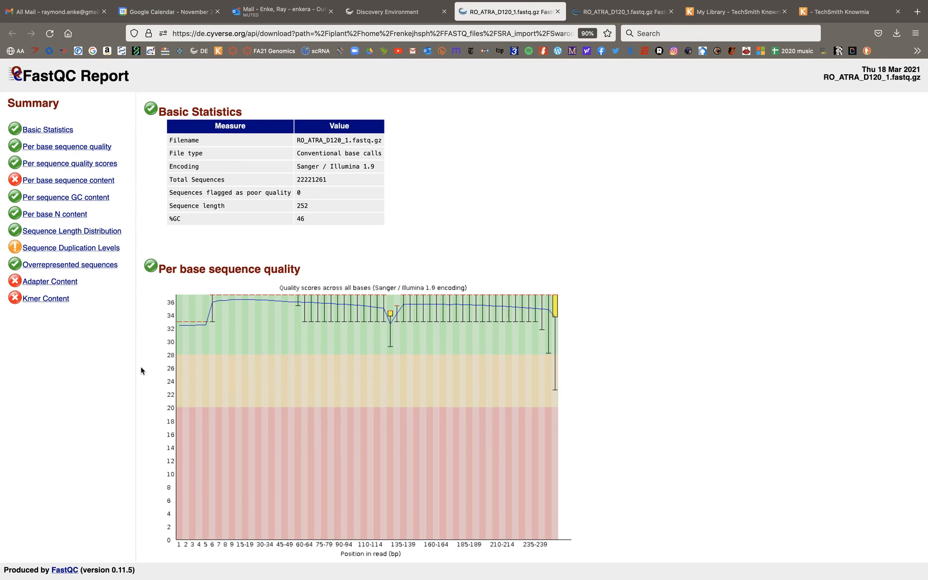
pyautogui.scroll(-5, 142, 371)
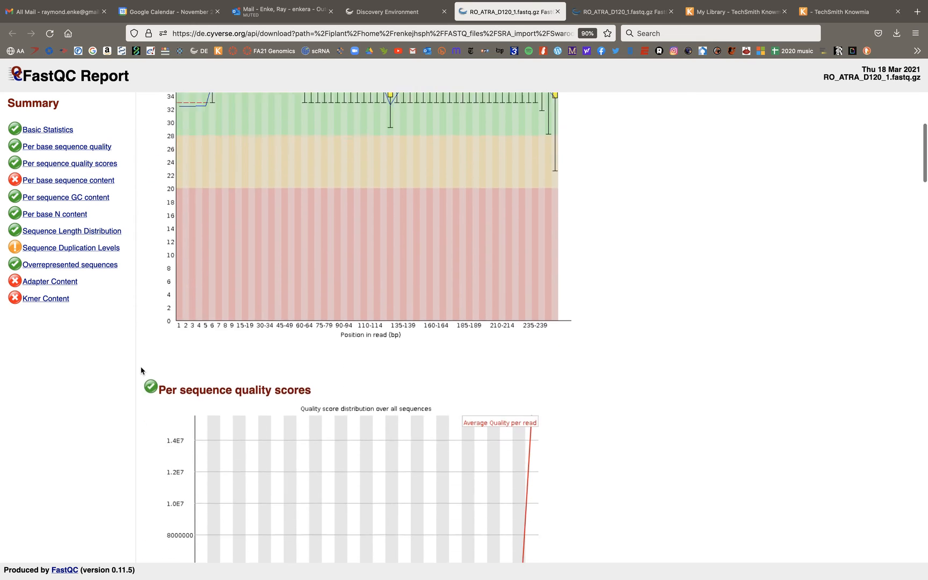
pyautogui.scroll(-5, 141, 371)
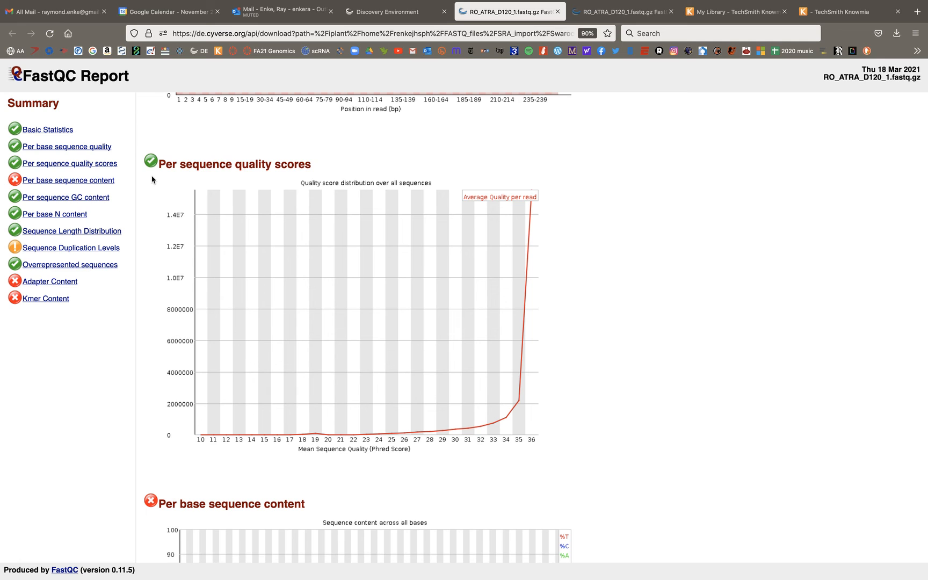
pyautogui.scroll(3, 271, 364)
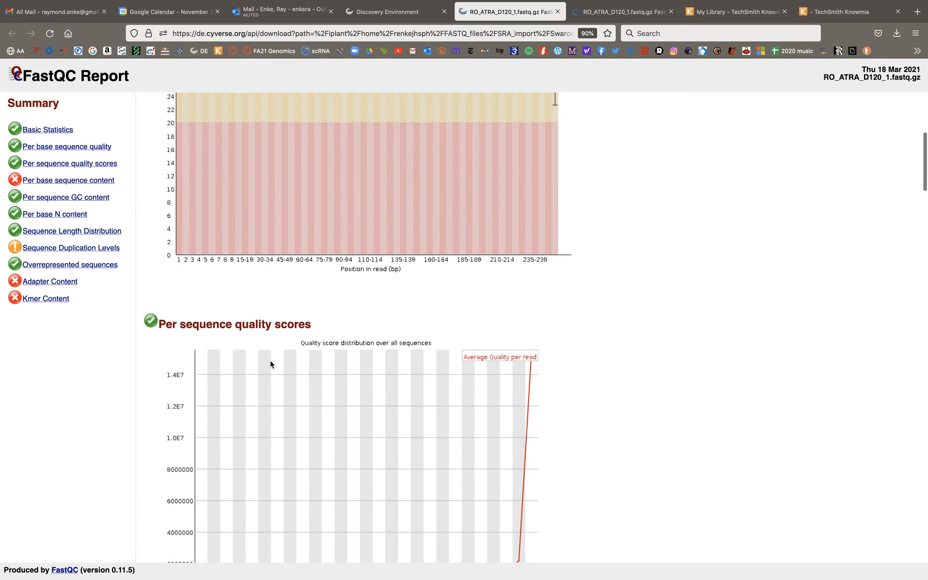
pyautogui.scroll(3, 271, 364)
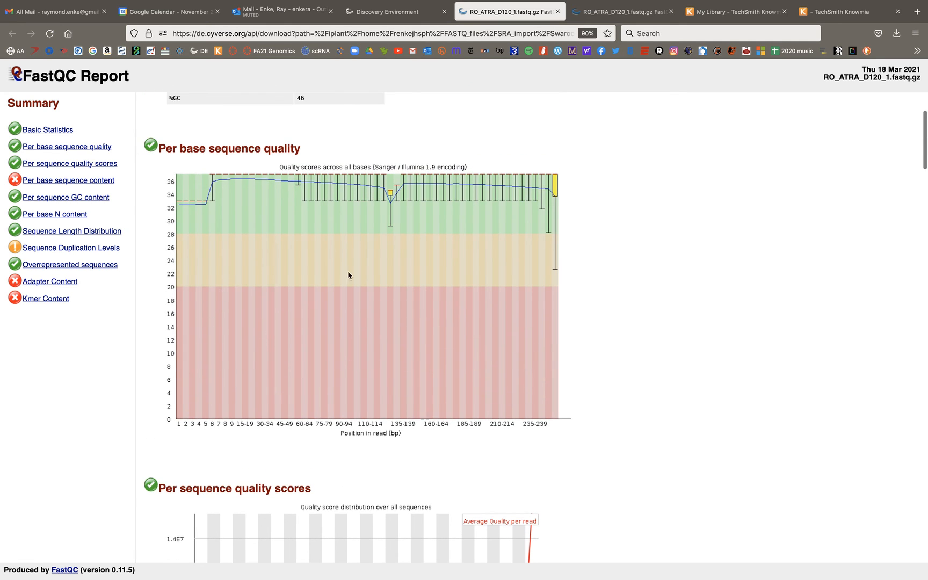
# Examine the Per sequence quality scores distribution and relate it to the Basic Statistics and per base quality.
pyautogui.scroll(-5, 302, 353)
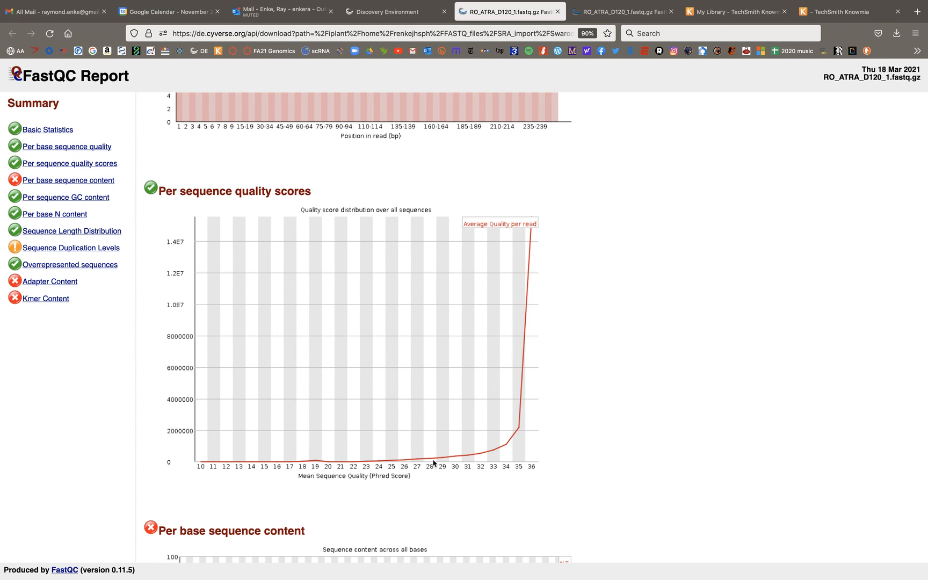
pyautogui.scroll(-1, 433, 463)
pyautogui.scroll(10, 433, 463)
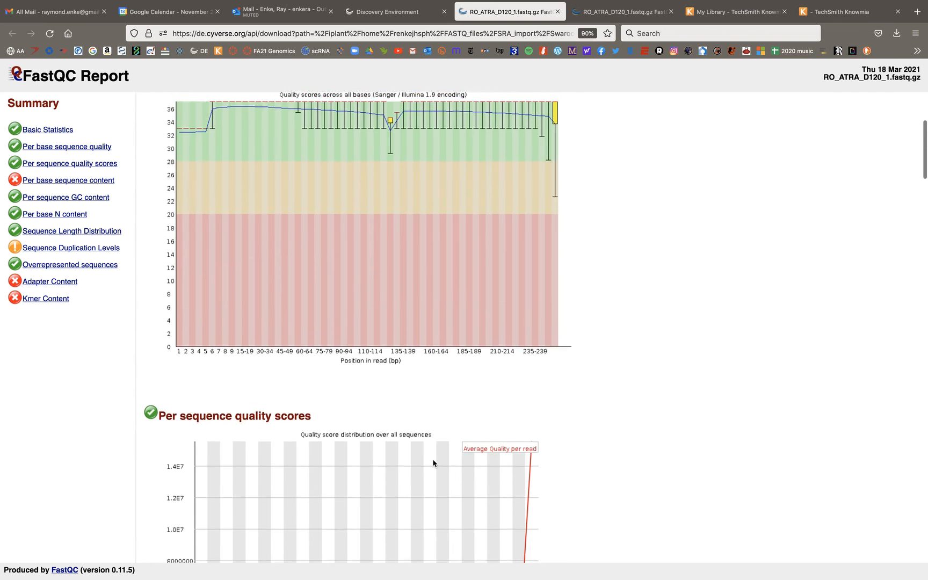
pyautogui.scroll(1, 433, 462)
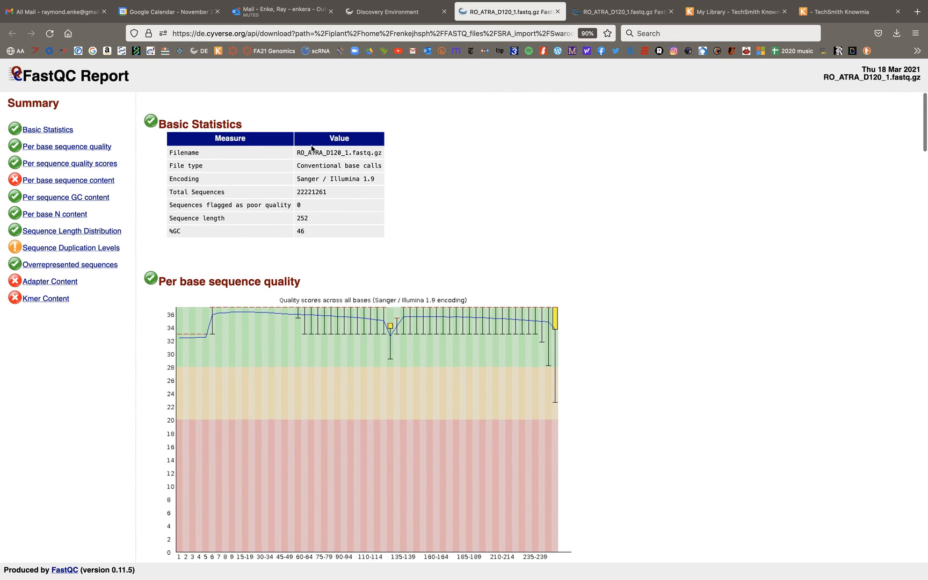
pyautogui.scroll(-10, 354, 340)
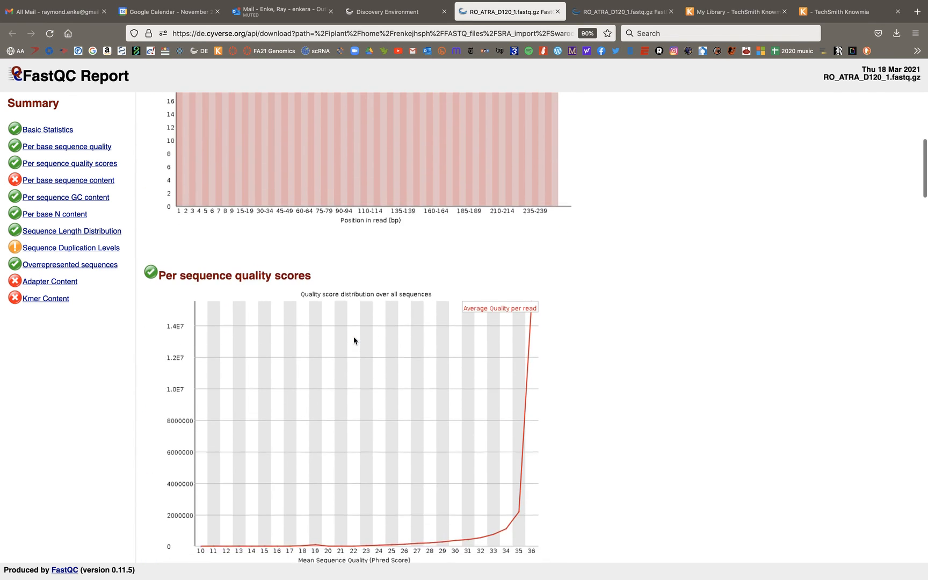
pyautogui.scroll(-2, 354, 340)
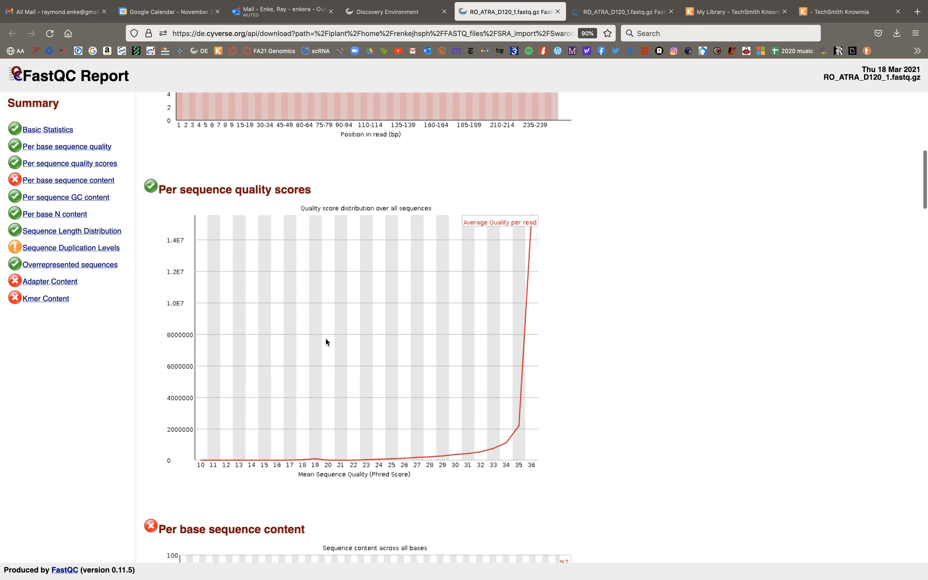
pyautogui.scroll(2, 326, 343)
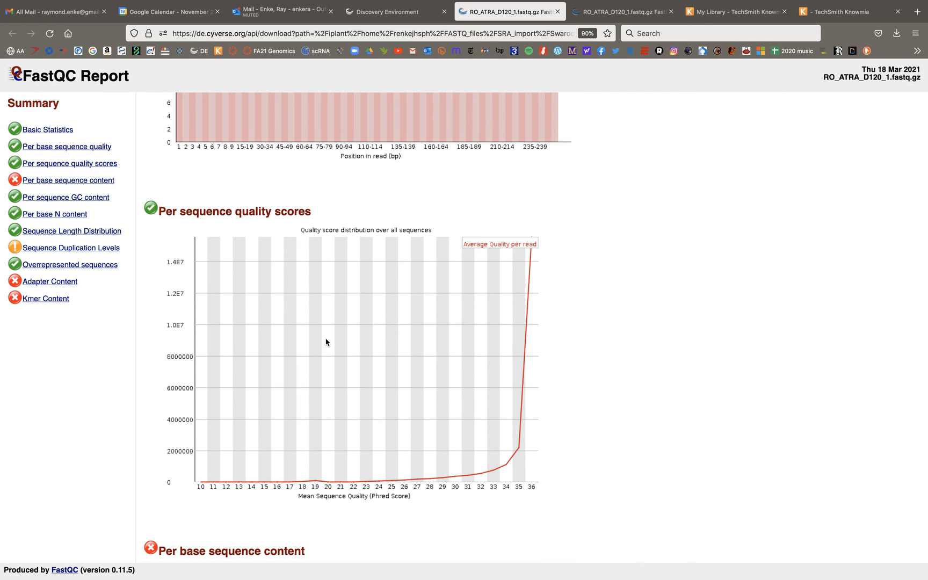
# Look through the remaining report sections, from Per base sequence content through Sequence Duplication Levels and Adapter Content to the Kmer Content table.
pyautogui.scroll(-15, 326, 342)
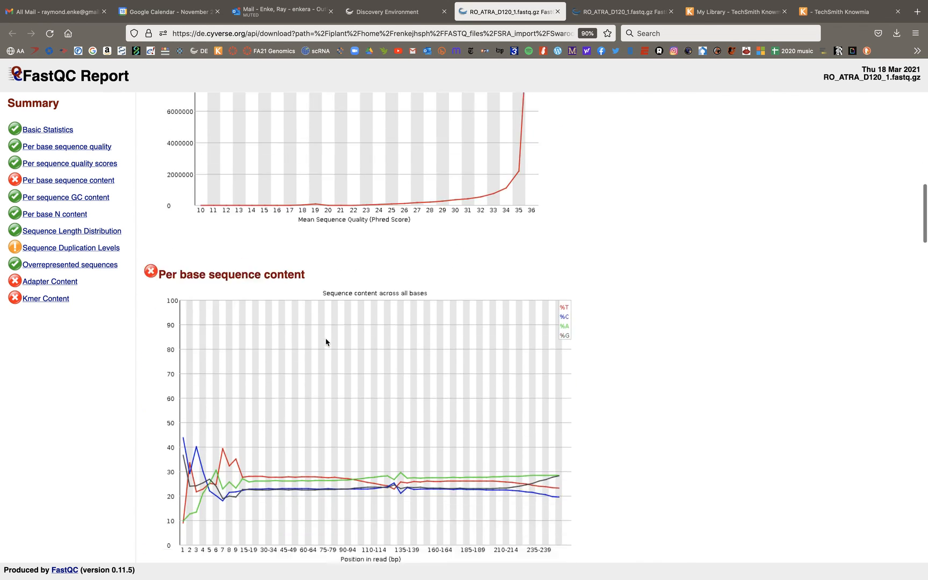
pyautogui.scroll(-20, 326, 343)
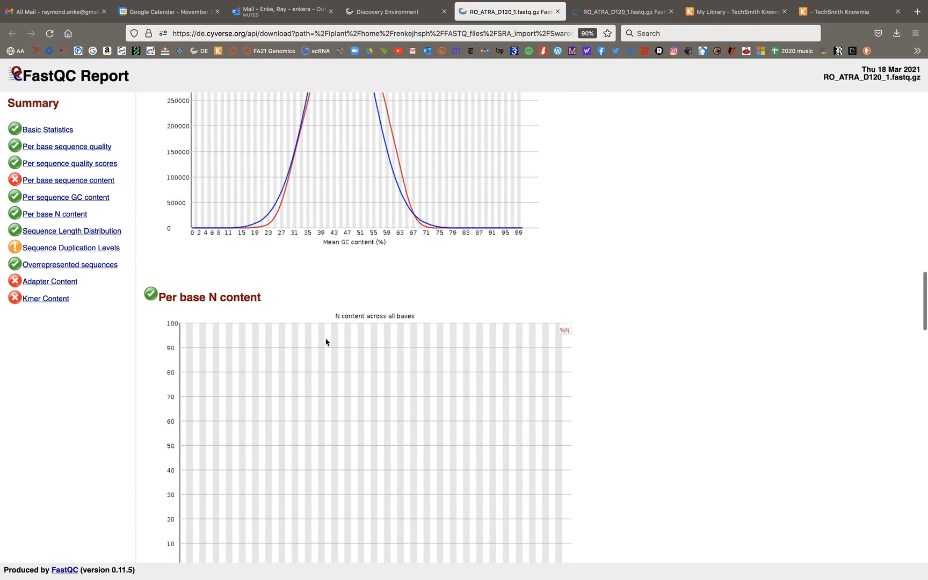
pyautogui.scroll(-15, 326, 342)
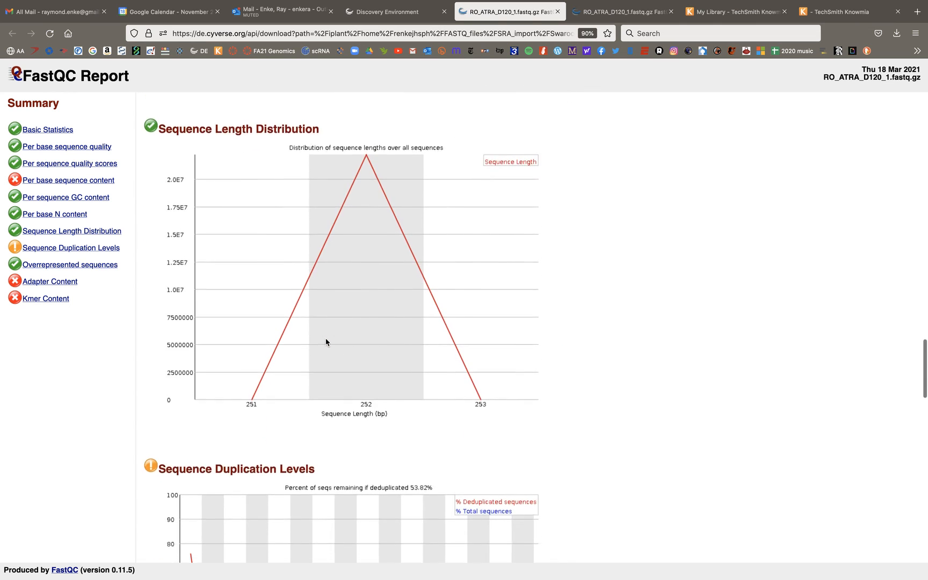
pyautogui.scroll(-20, 326, 342)
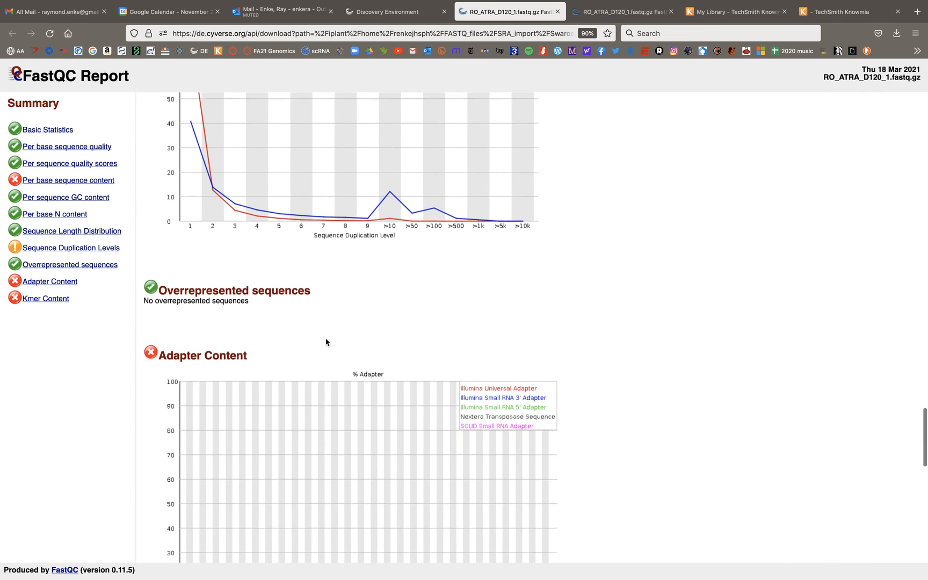
pyautogui.scroll(-15, 326, 342)
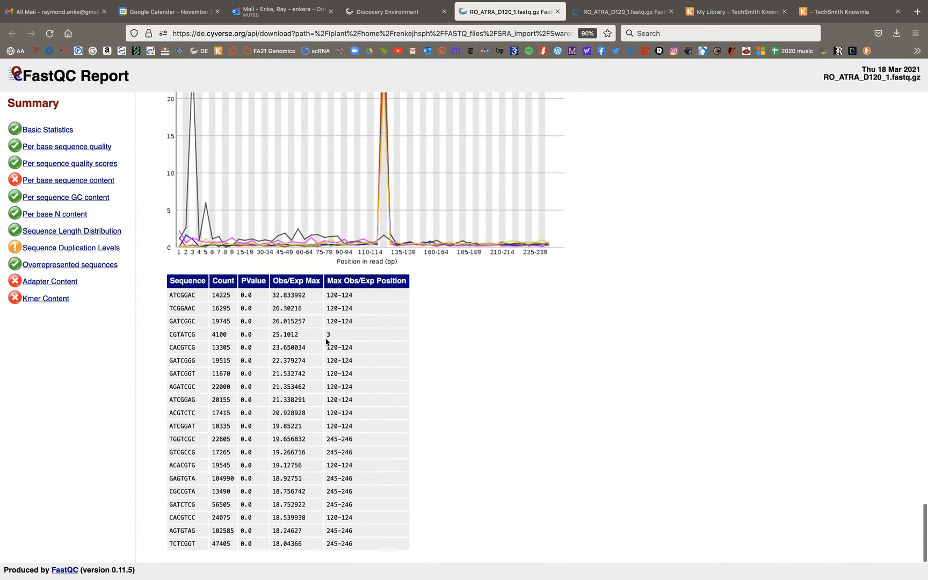
# Return to the Basic Statistics at the start of the report and take the browser window out of full-screen mode.
pyautogui.scroll(20, 326, 342)
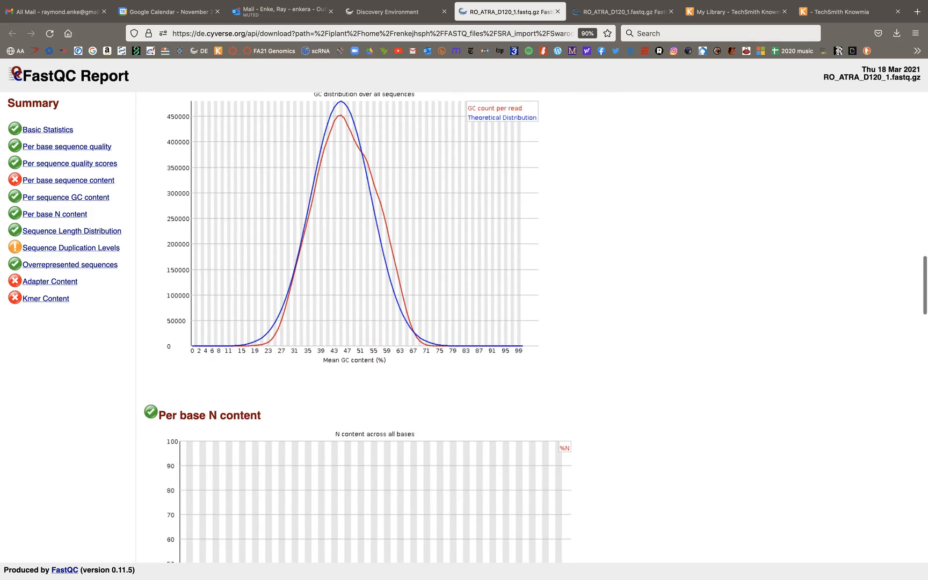
pyautogui.hotkey('ctrl', 'Up')
pyautogui.hotkey('ctrl', 'Up')
pyautogui.scroll(20, 658, 198)
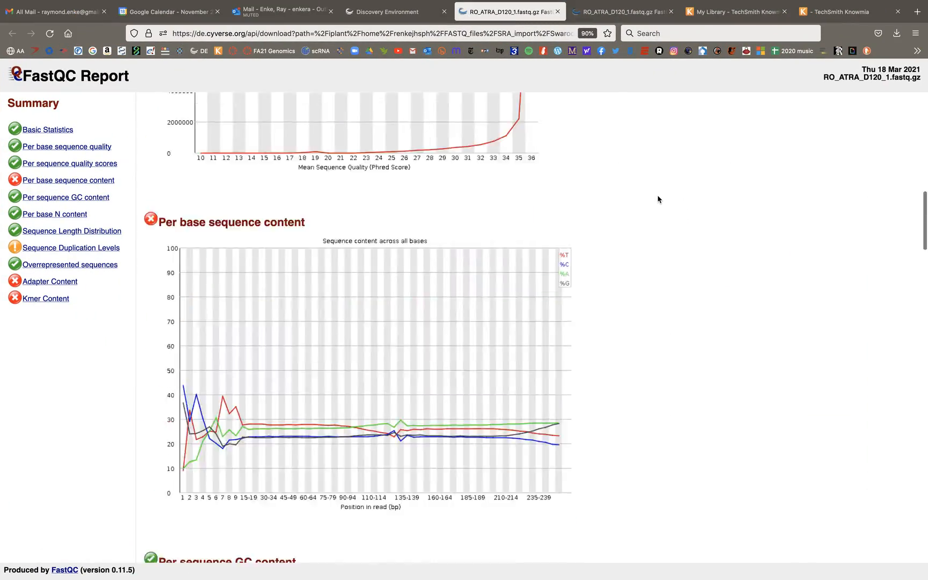
pyautogui.press('ctrl+super+f')
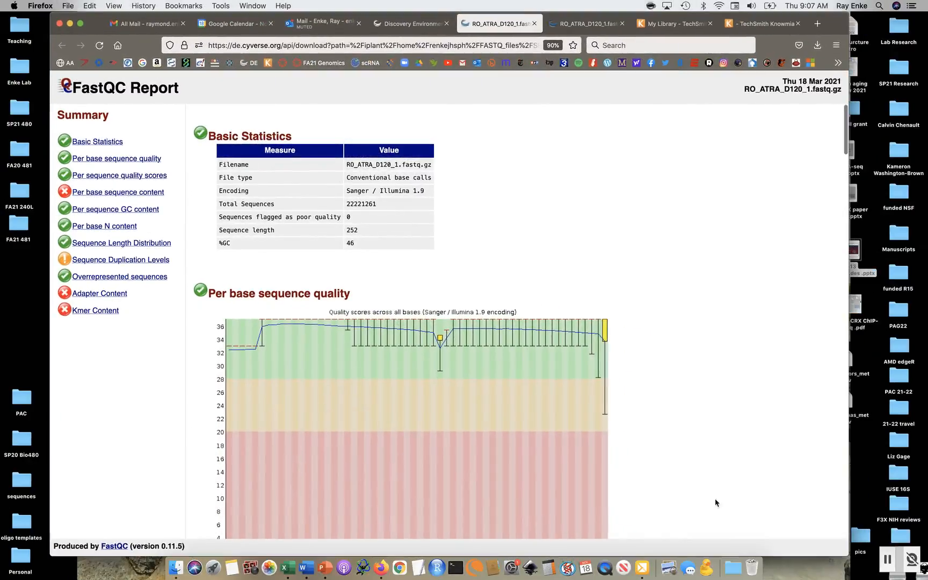